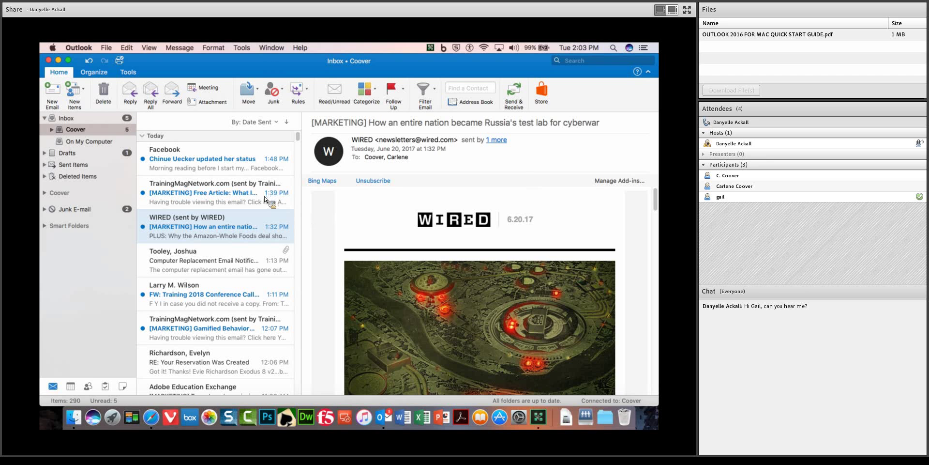
Browse the menus and the Organize and Tools ribbon tabs, then return to Home.
{"action": "left_click", "coordinate": [104, 48]}
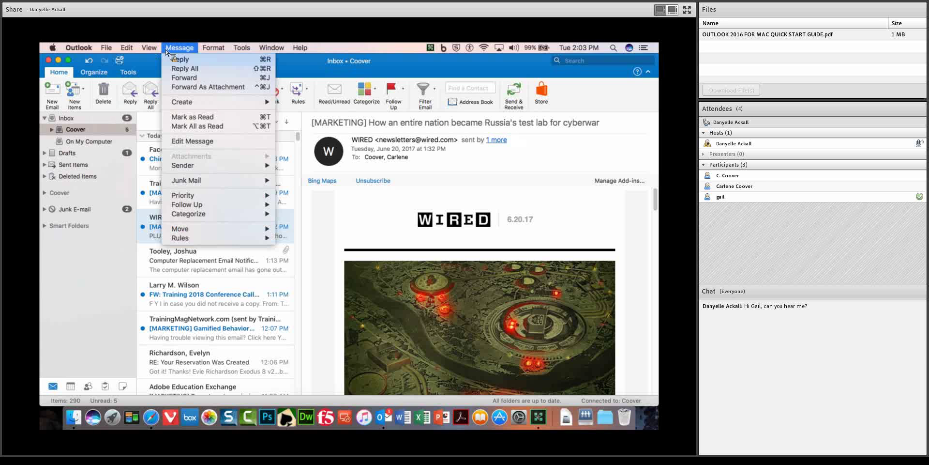
{"action": "left_click", "coordinate": [237, 69]}
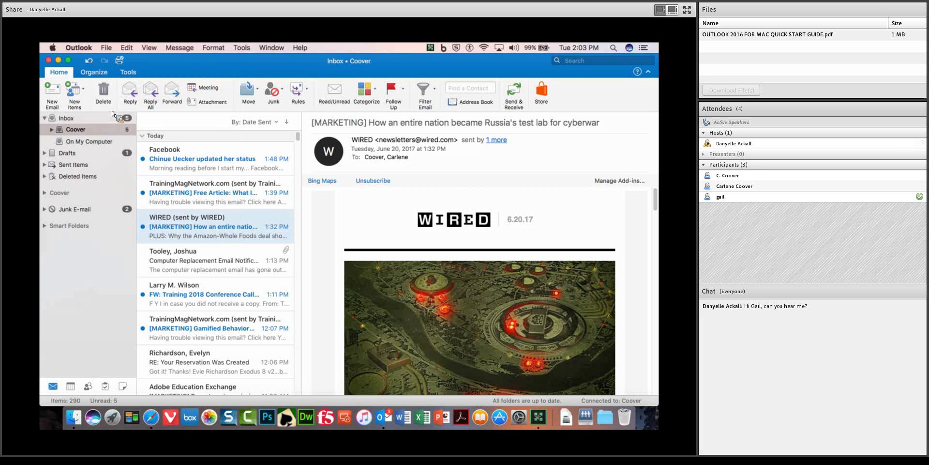
{"action": "left_click", "coordinate": [94, 73]}
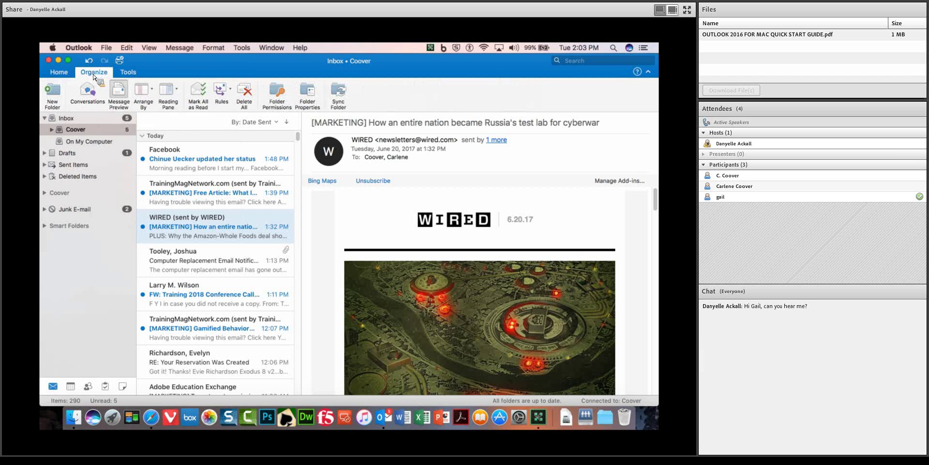
{"action": "left_click", "coordinate": [129, 73]}
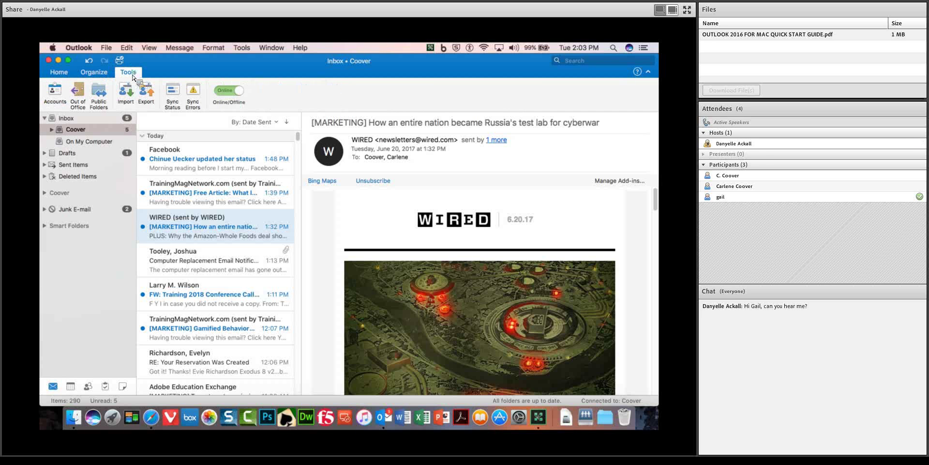
{"action": "left_click", "coordinate": [60, 74]}
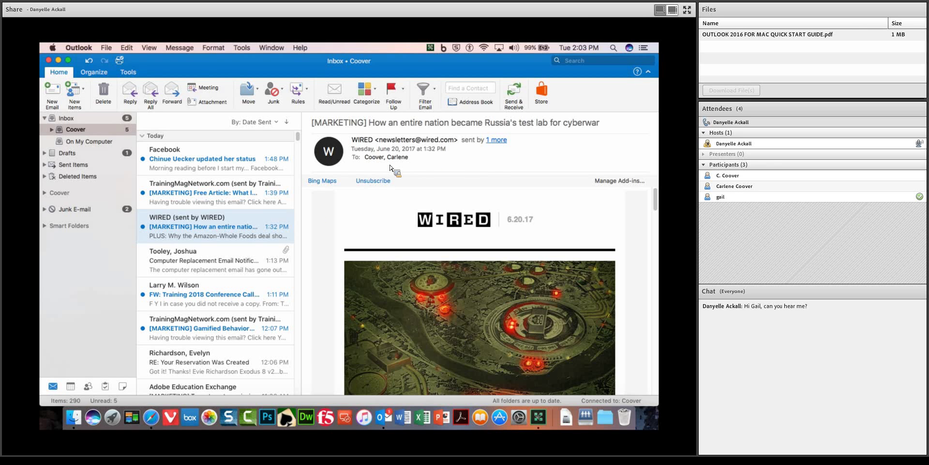
Read the Facebook and Adaptive Learning messages, then expand and collapse the Coover folder.
{"action": "left_click", "coordinate": [229, 166]}
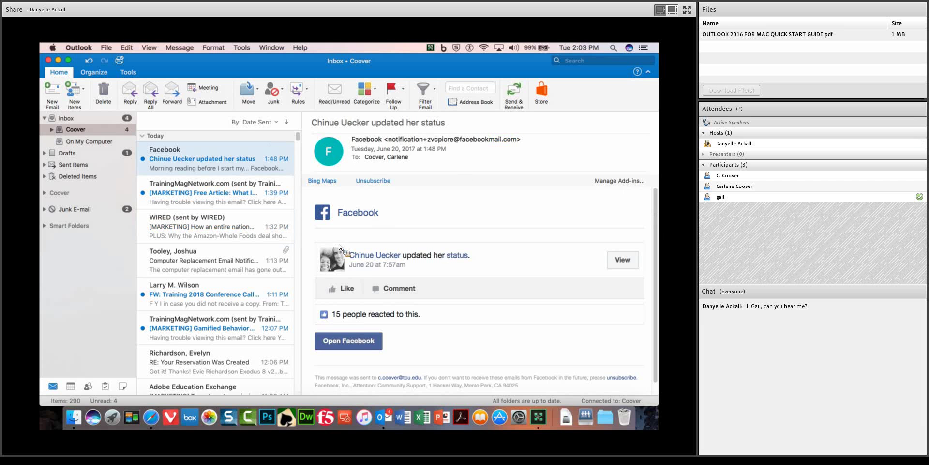
{"action": "left_click", "coordinate": [212, 191]}
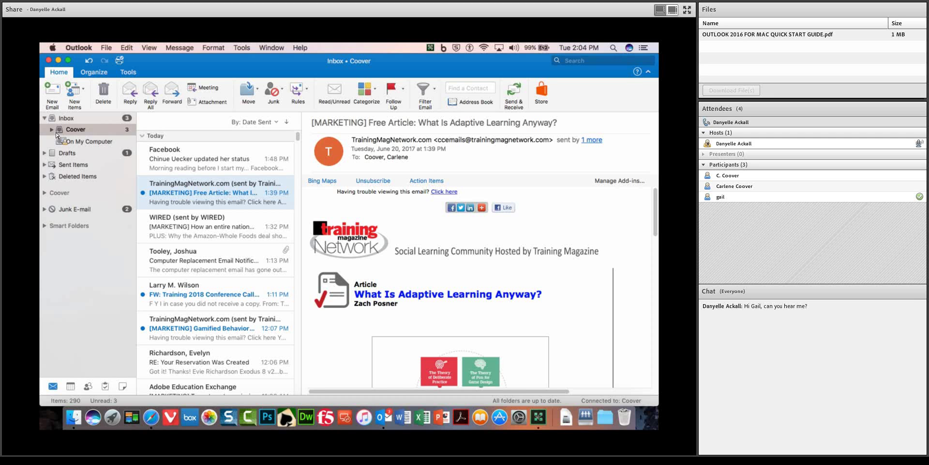
{"action": "left_click", "coordinate": [52, 130]}
{"action": "left_click", "coordinate": [52, 131]}
{"action": "left_click", "coordinate": [242, 47]}
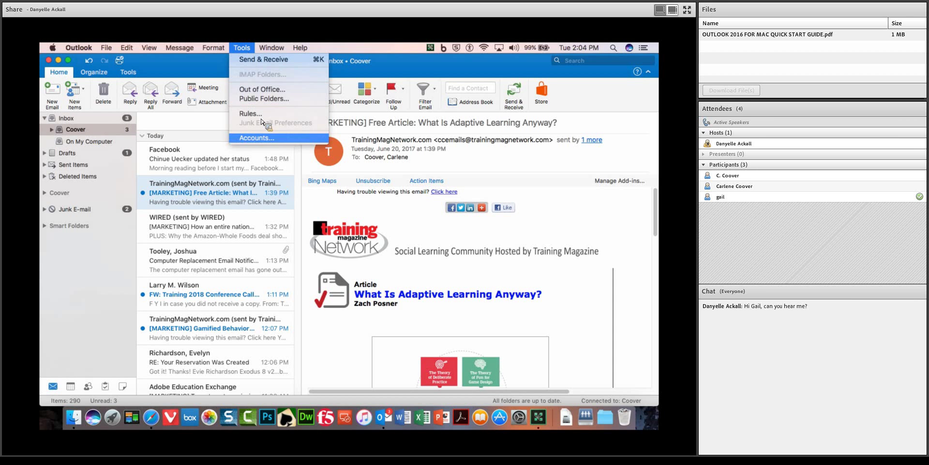
{"action": "left_click", "coordinate": [257, 138]}
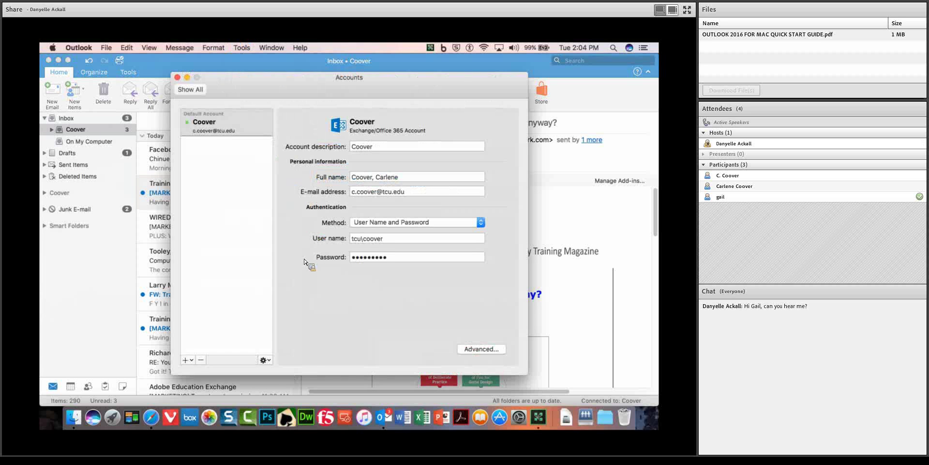
{"action": "left_click", "coordinate": [191, 361]}
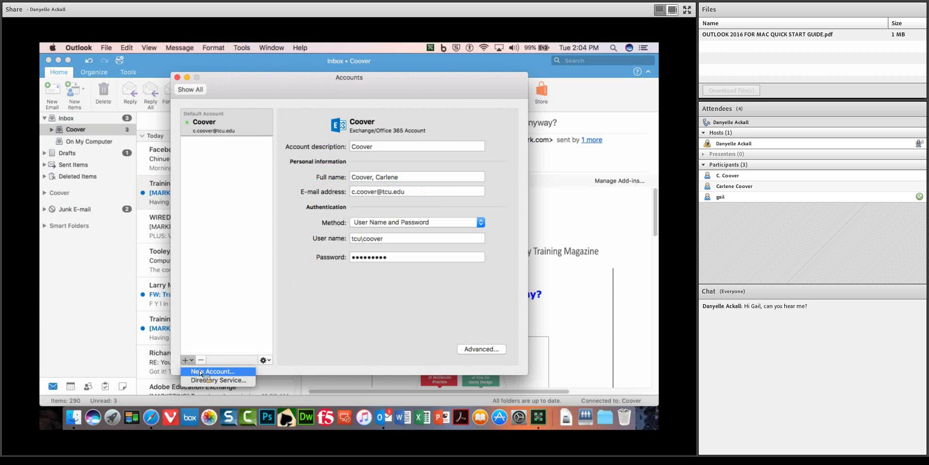
{"action": "left_click", "coordinate": [207, 372]}
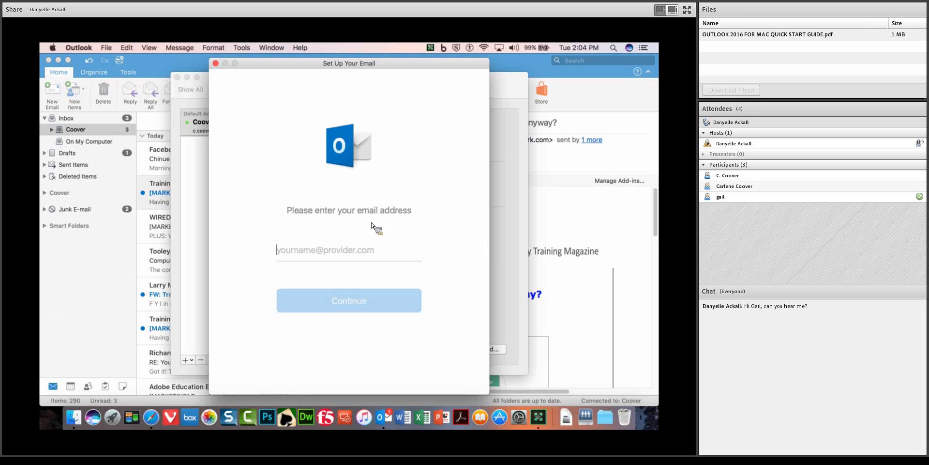
{"action": "left_click", "coordinate": [215, 63]}
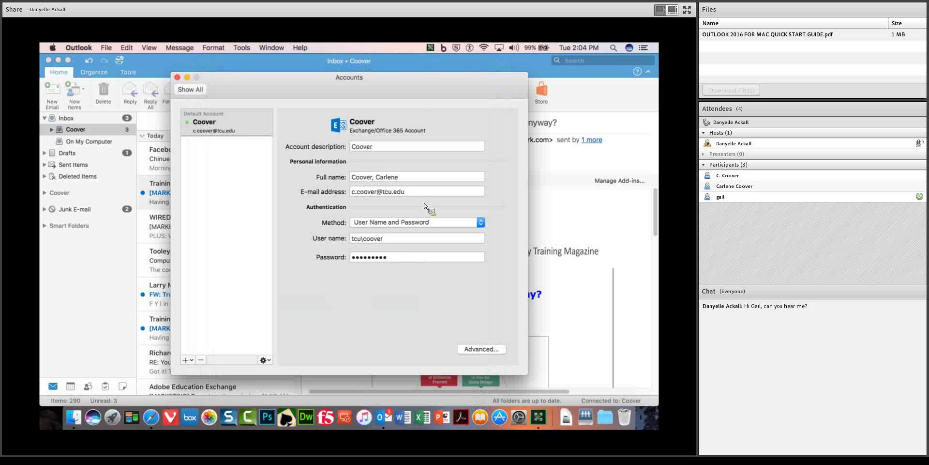
{"action": "left_click", "coordinate": [177, 77]}
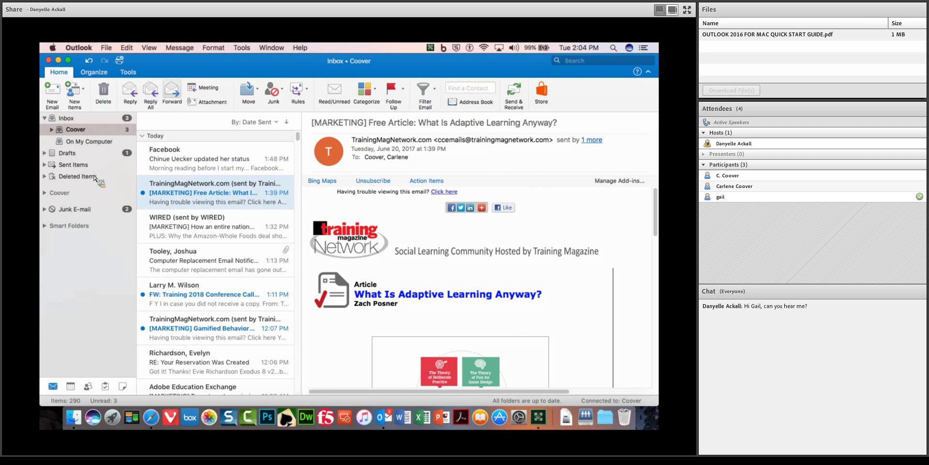
Delete the Facebook status-update message with the trash icon in its row.
{"action": "left_click_drag", "start_coordinate": [105, 183], "coordinate": [57, 135]}
{"action": "left_click_drag", "start_coordinate": [207, 160], "coordinate": [199, 236]}
{"action": "left_click_drag", "start_coordinate": [198, 167], "coordinate": [266, 288]}
{"action": "left_click", "coordinate": [236, 161]}
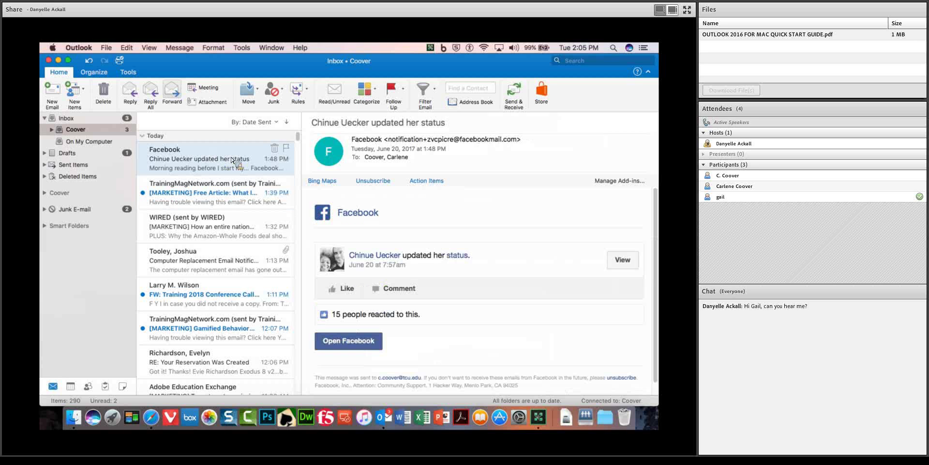
{"action": "left_click", "coordinate": [275, 148]}
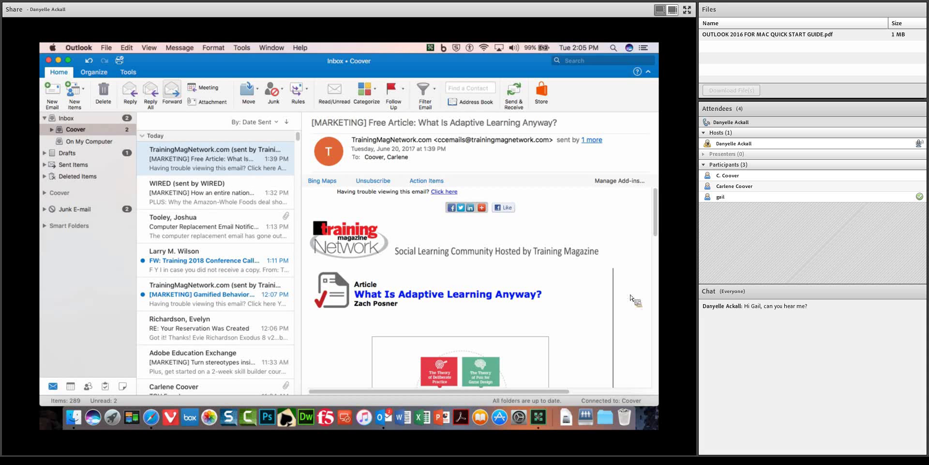
{"action": "scroll", "coordinate": [659, 232], "scroll_direction": "down", "scroll_amount": 10}
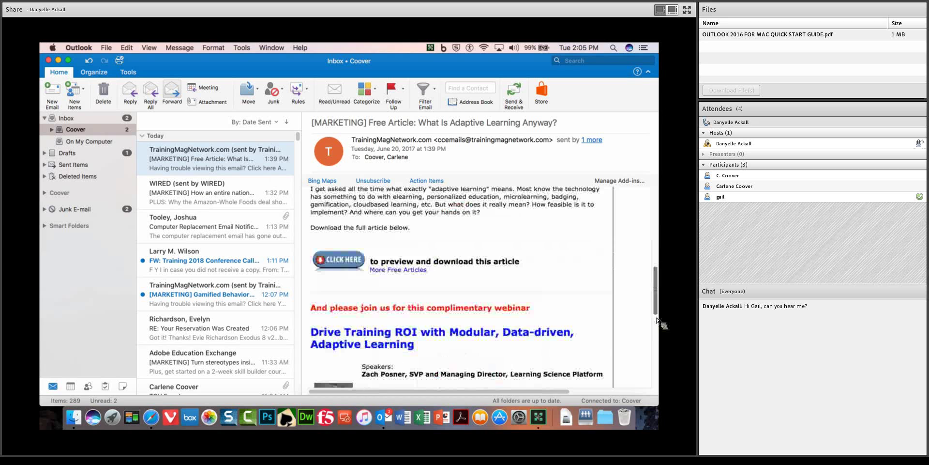
{"action": "scroll", "coordinate": [659, 232], "scroll_direction": "up", "scroll_amount": 10}
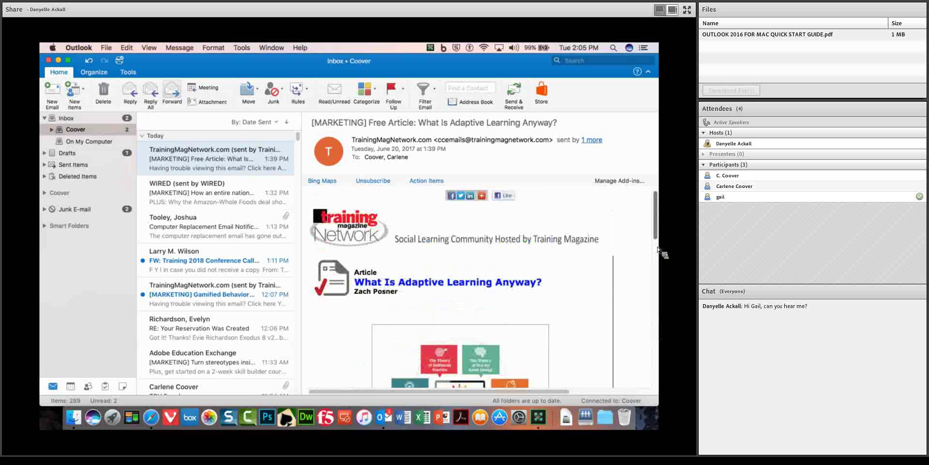
{"action": "double_click", "coordinate": [232, 165]}
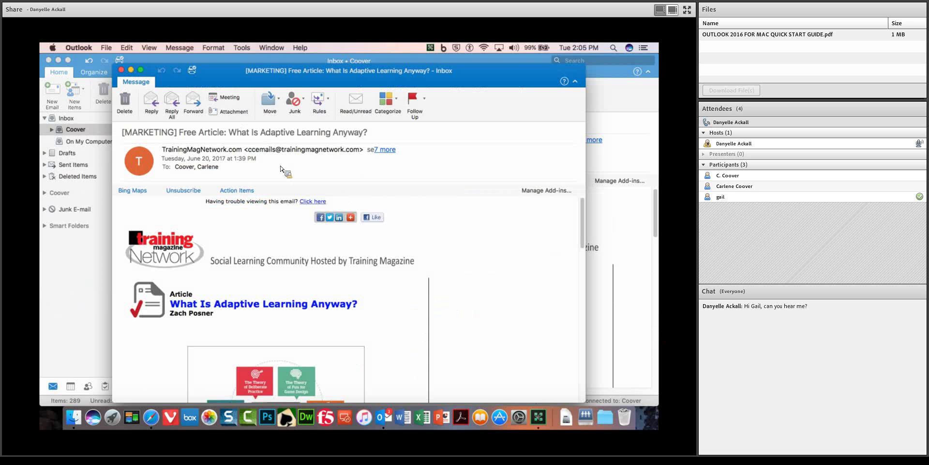
{"action": "left_click_drag", "start_coordinate": [450, 75], "coordinate": [455, 67]}
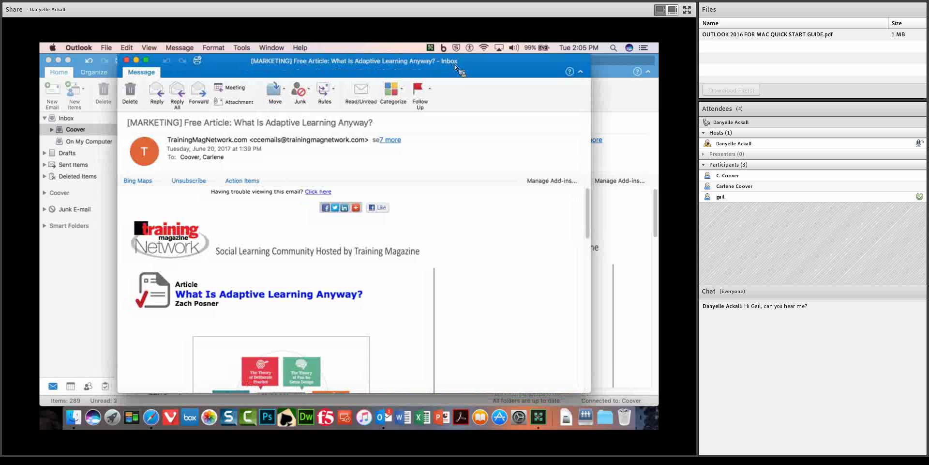
{"action": "left_click_drag", "start_coordinate": [591, 392], "coordinate": [634, 402]}
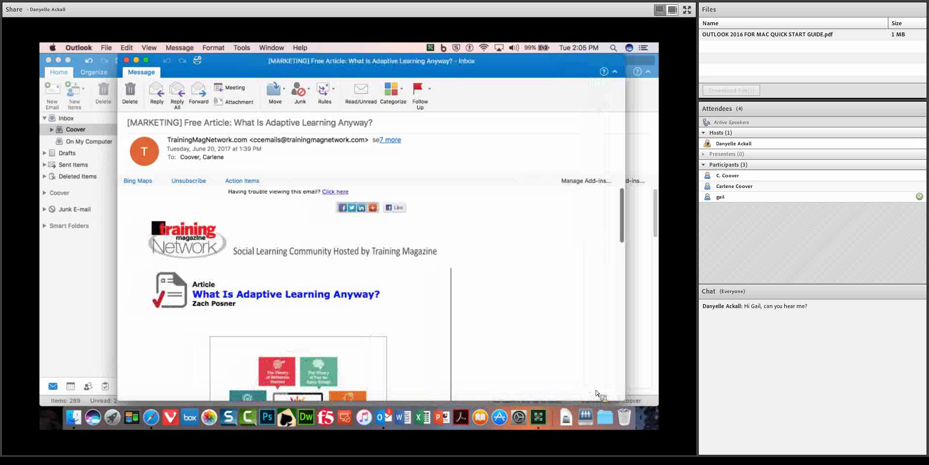
{"action": "mouse_move", "coordinate": [635, 228]}
{"action": "left_mouse_down"}
{"action": "mouse_move", "coordinate": [631, 331]}
{"action": "mouse_move", "coordinate": [634, 235]}
{"action": "left_mouse_up"}
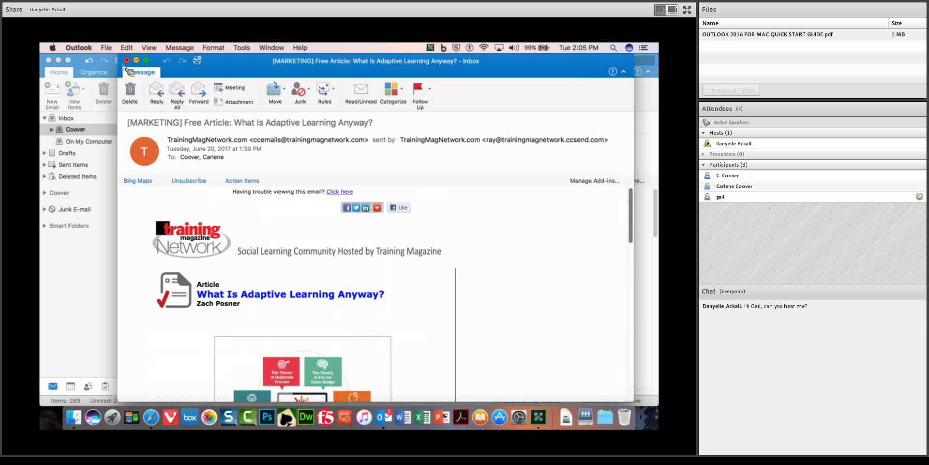
{"action": "left_click", "coordinate": [126, 61]}
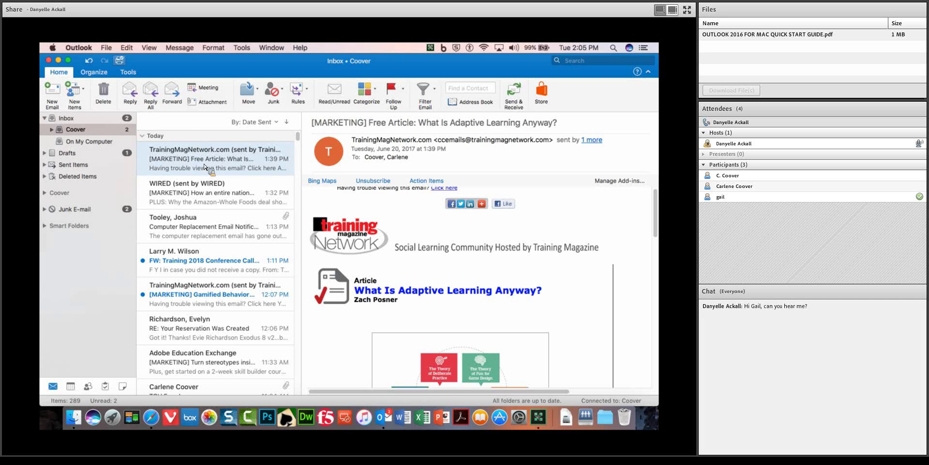
On the Organize tab, turn the reading pane off, then place it back on the Right.
{"action": "left_click", "coordinate": [95, 72]}
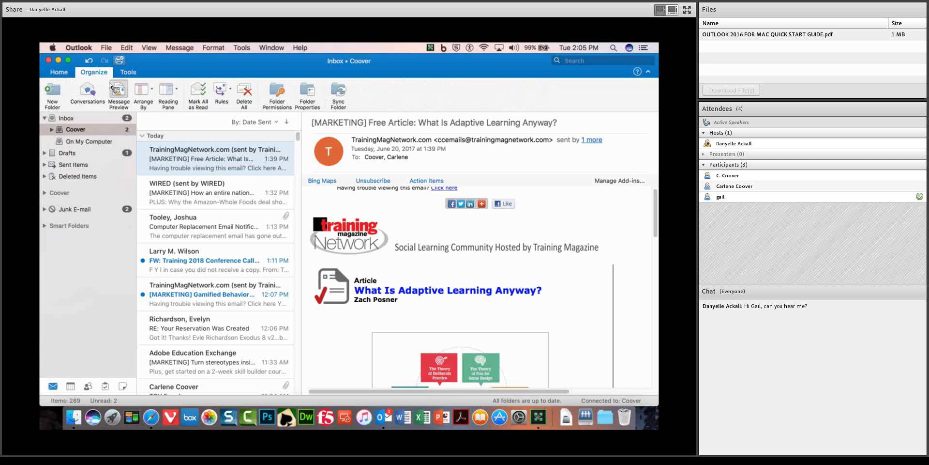
{"action": "left_click", "coordinate": [177, 90]}
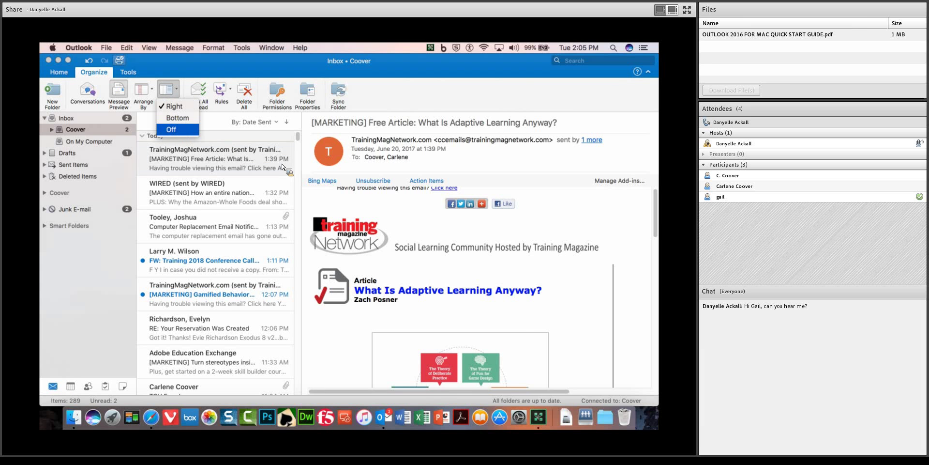
{"action": "left_click", "coordinate": [177, 130]}
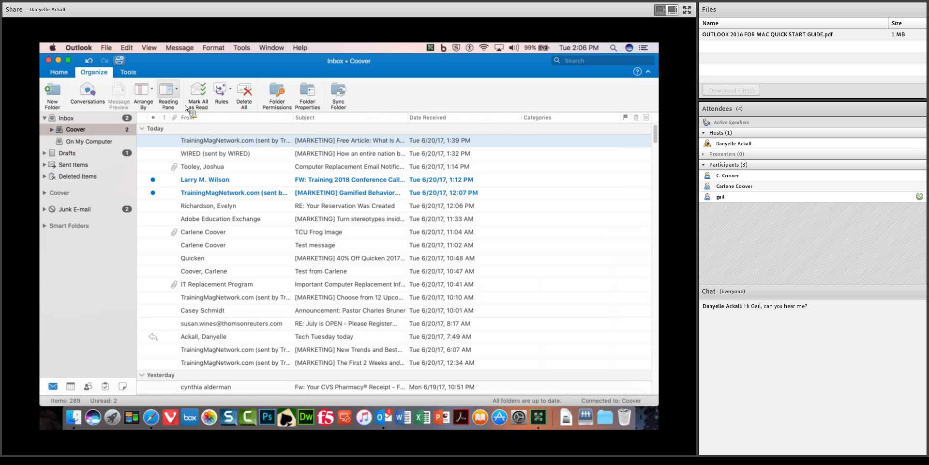
{"action": "left_click", "coordinate": [178, 91]}
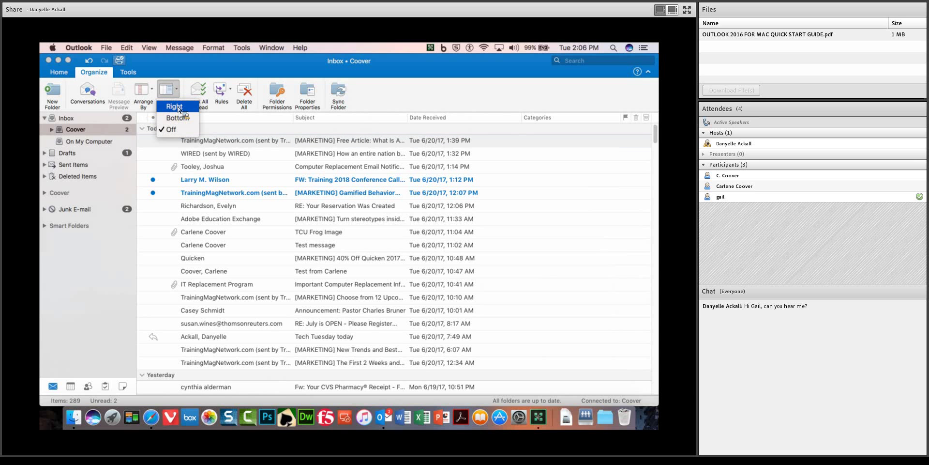
{"action": "left_click", "coordinate": [175, 106]}
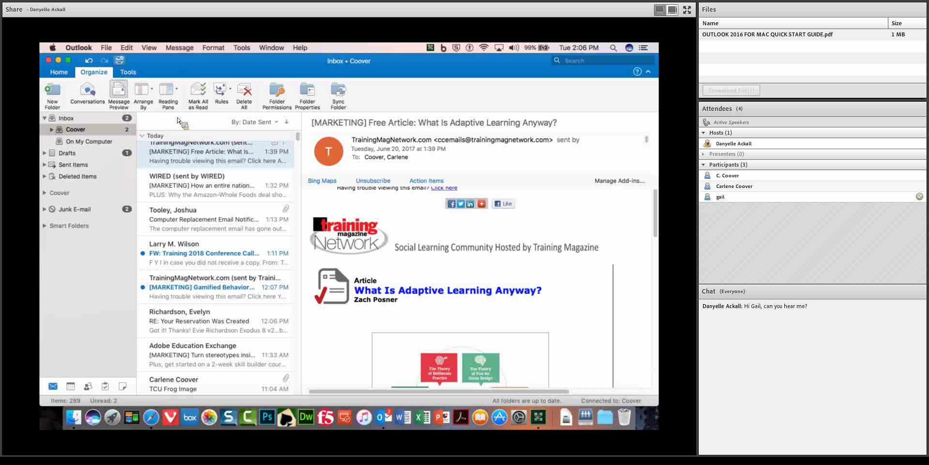
Hide and then restore the message preview lines.
{"action": "left_click", "coordinate": [121, 91]}
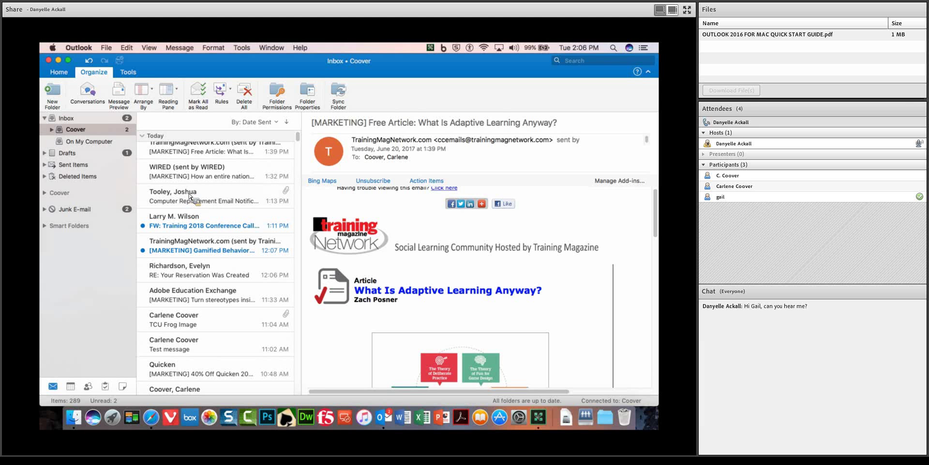
{"action": "left_click", "coordinate": [122, 93]}
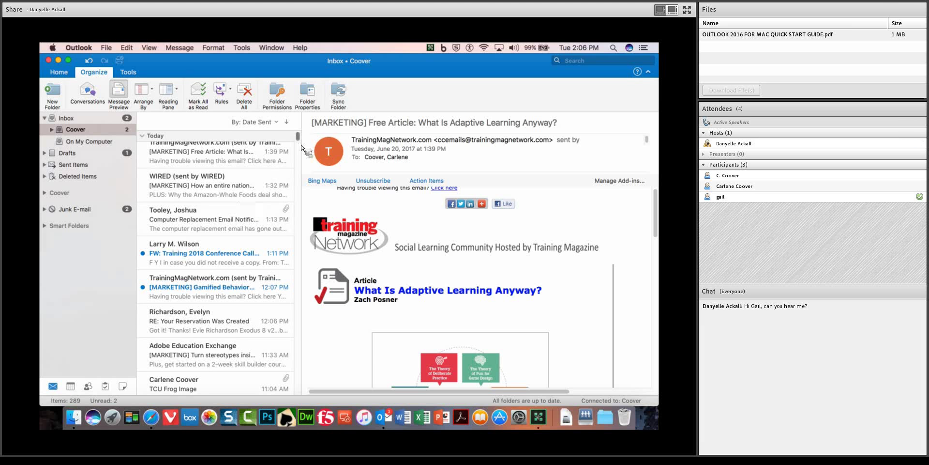
{"action": "scroll", "coordinate": [302, 141], "scroll_direction": "up", "scroll_amount": 1}
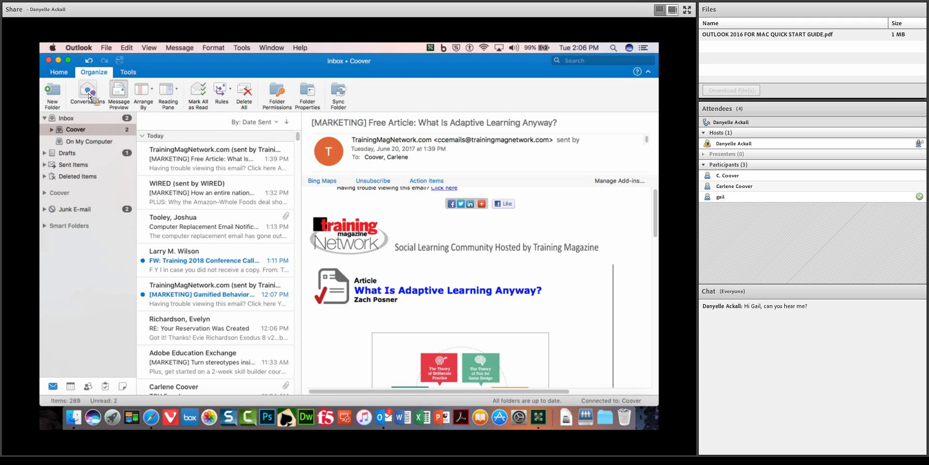
{"action": "left_click", "coordinate": [91, 93]}
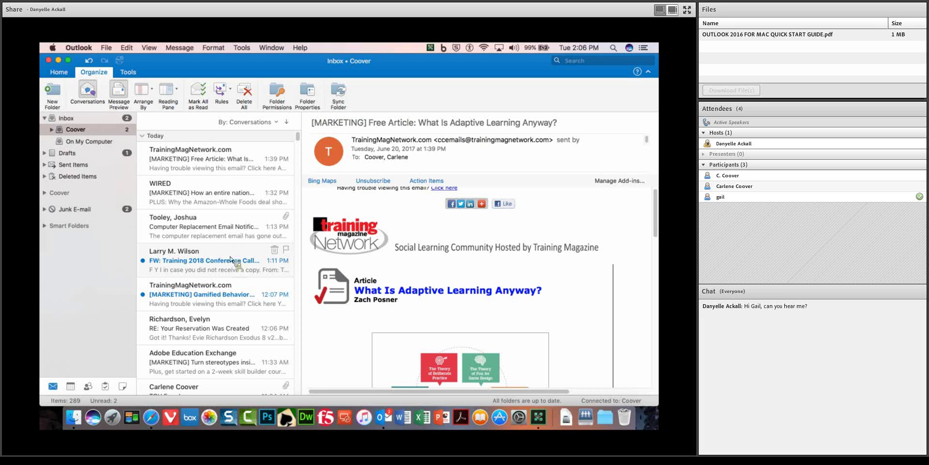
{"action": "scroll", "coordinate": [230, 260], "scroll_direction": "down", "scroll_amount": 1}
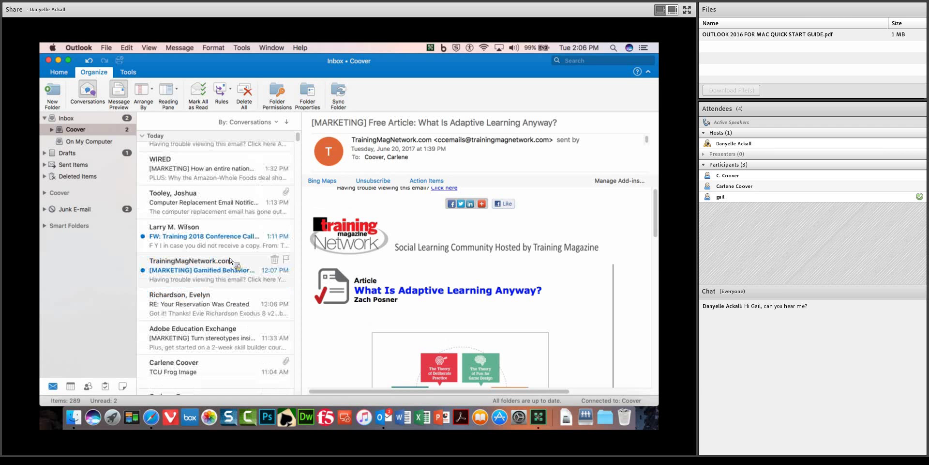
{"action": "scroll", "coordinate": [220, 286], "scroll_direction": "down", "scroll_amount": 3}
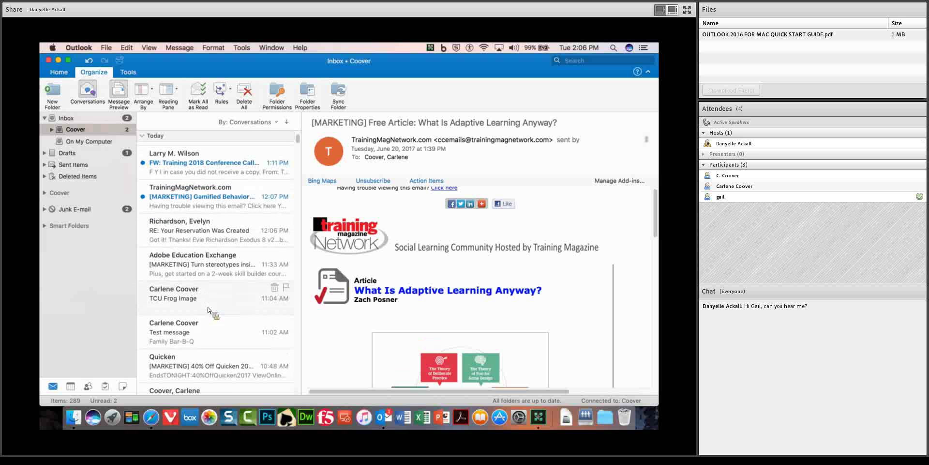
{"action": "scroll", "coordinate": [208, 310], "scroll_direction": "down", "scroll_amount": 8}
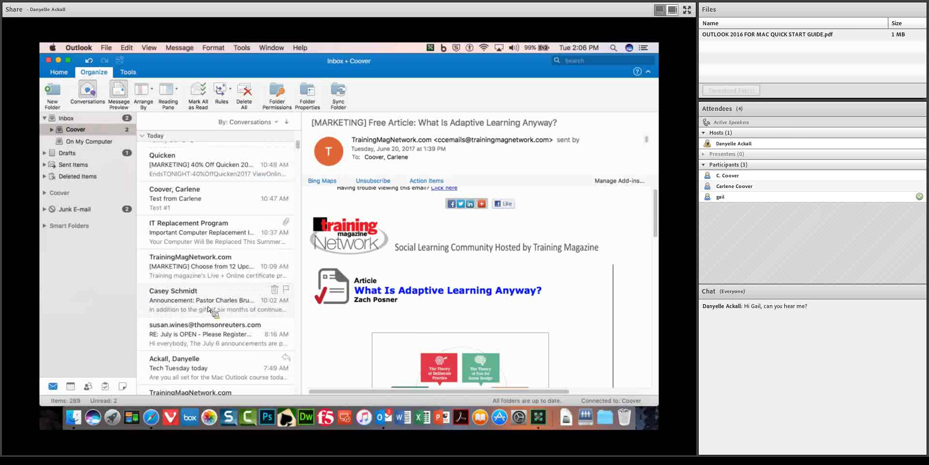
{"action": "left_click", "coordinate": [209, 308]}
{"action": "scroll", "coordinate": [216, 313], "scroll_direction": "down", "scroll_amount": 4}
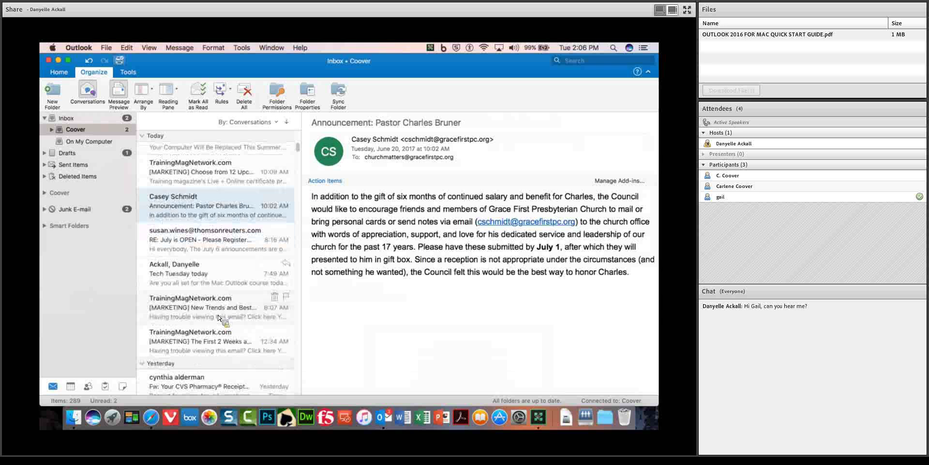
{"action": "left_click", "coordinate": [202, 275]}
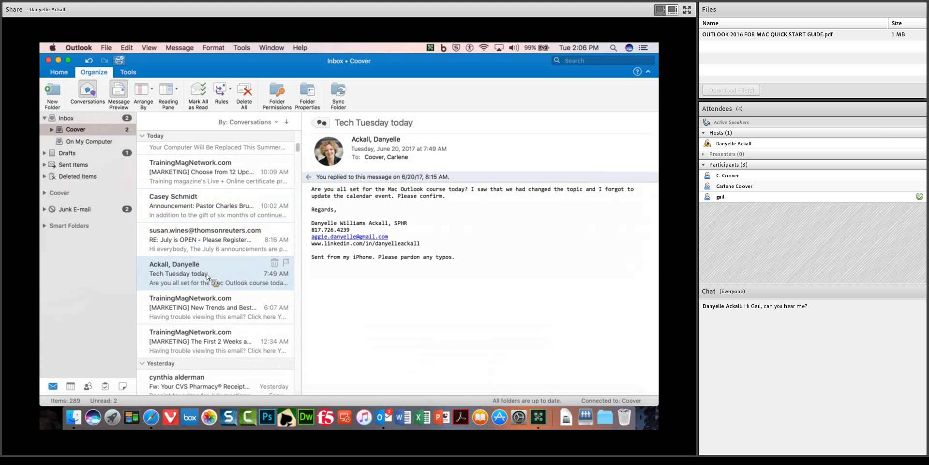
Open the Constant Contact 'Customer Support Survey' email from further down the list.
{"action": "scroll", "coordinate": [208, 283], "scroll_direction": "down", "scroll_amount": 5}
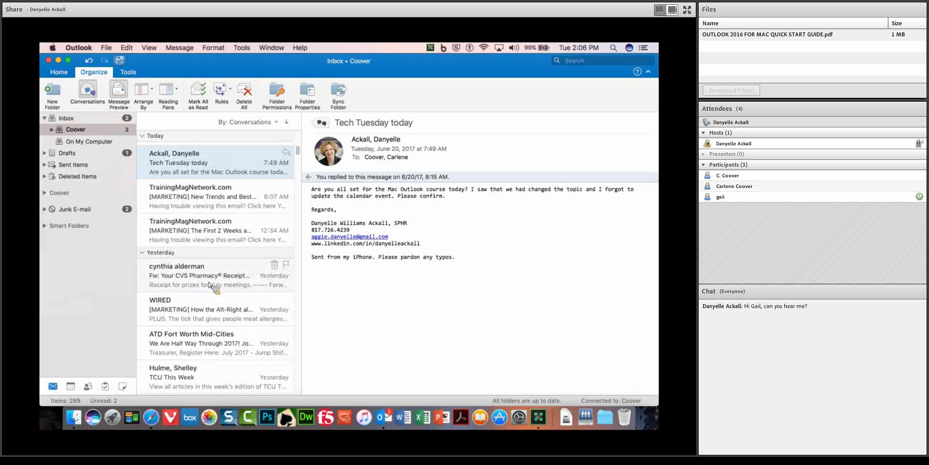
{"action": "scroll", "coordinate": [209, 285], "scroll_direction": "down", "scroll_amount": 4}
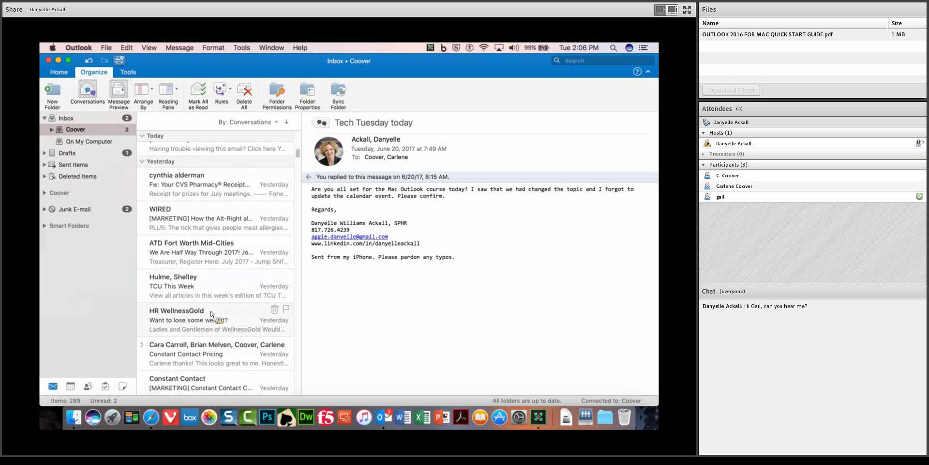
{"action": "scroll", "coordinate": [220, 349], "scroll_direction": "down", "scroll_amount": 2}
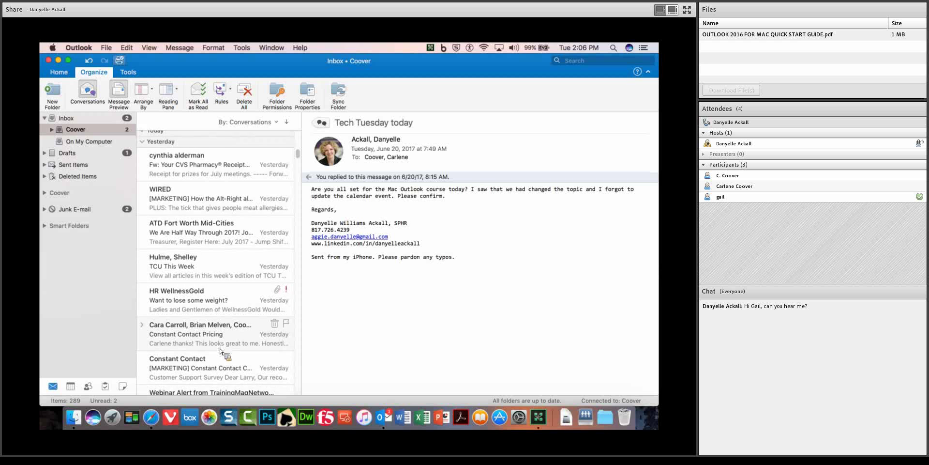
{"action": "scroll", "coordinate": [220, 349], "scroll_direction": "down", "scroll_amount": 3}
{"action": "left_click", "coordinate": [208, 310]}
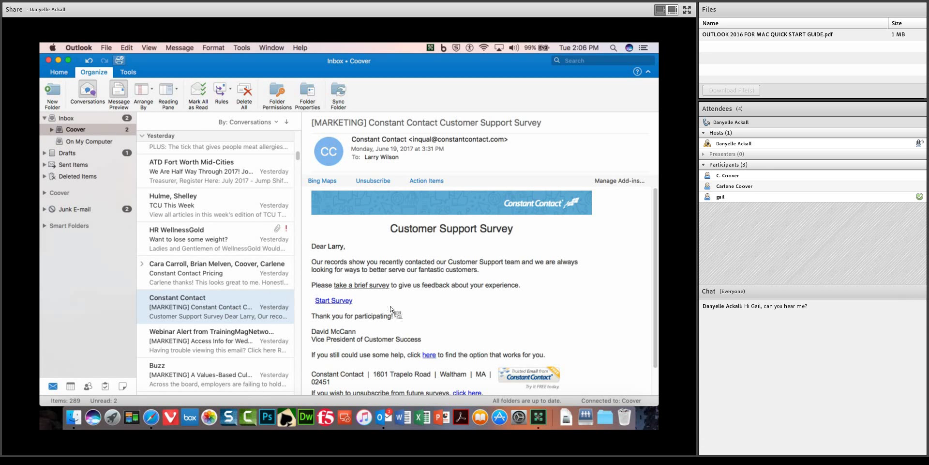
{"action": "scroll", "coordinate": [542, 321], "scroll_direction": "down", "scroll_amount": 2}
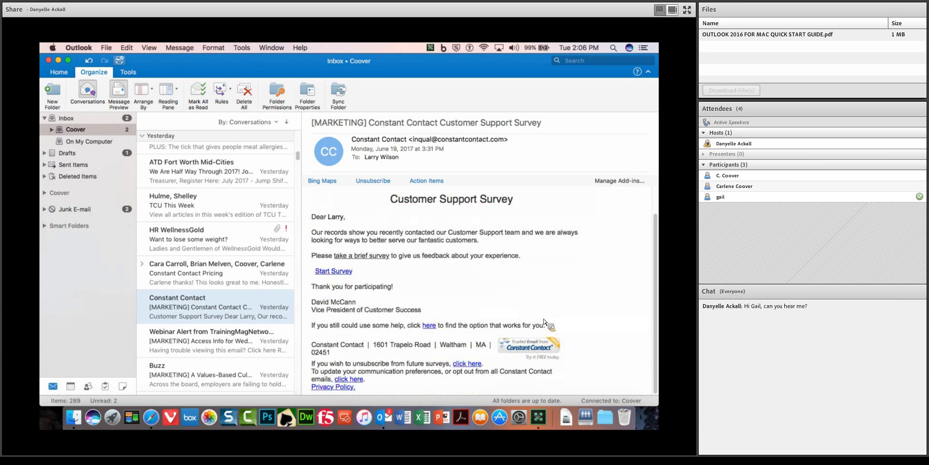
{"action": "scroll", "coordinate": [550, 325], "scroll_direction": "up", "scroll_amount": 2}
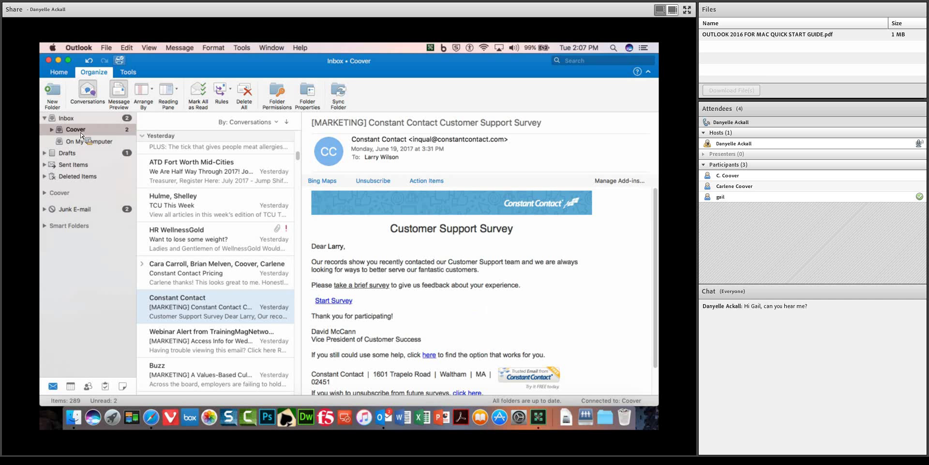
Turn off Conversations so messages are listed individually.
{"action": "mouse_move", "coordinate": [82, 135]}
{"action": "left_mouse_down"}
{"action": "mouse_move", "coordinate": [142, 135]}
{"action": "mouse_move", "coordinate": [88, 134]}
{"action": "left_mouse_up"}
{"action": "left_click", "coordinate": [100, 91]}
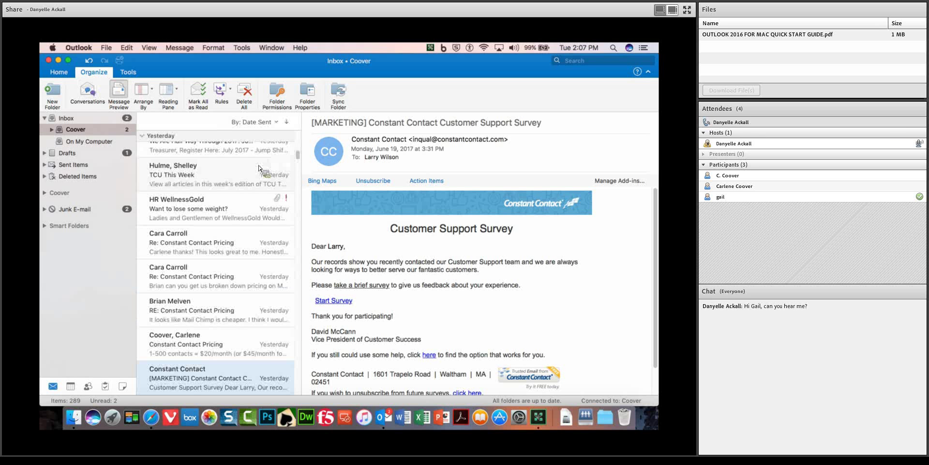
{"action": "scroll", "coordinate": [251, 194], "scroll_direction": "up", "scroll_amount": 10}
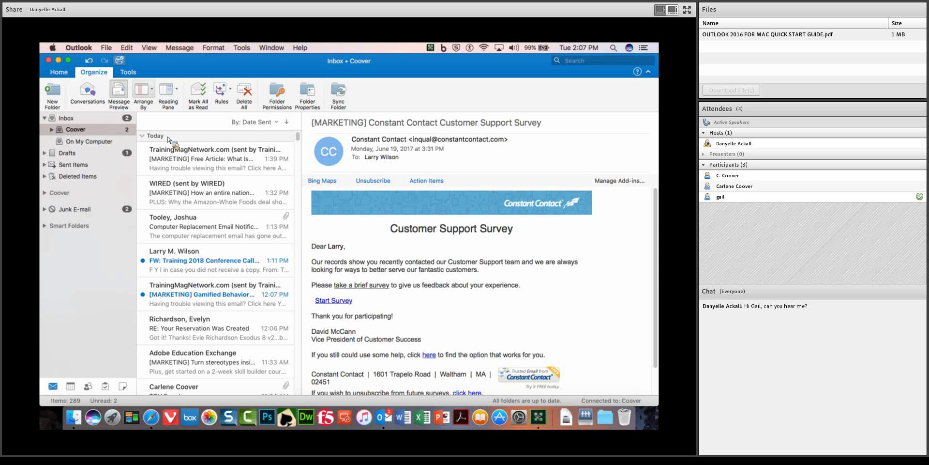
Arrange the message list by From, grouping messages under each sender.
{"action": "left_click", "coordinate": [152, 89]}
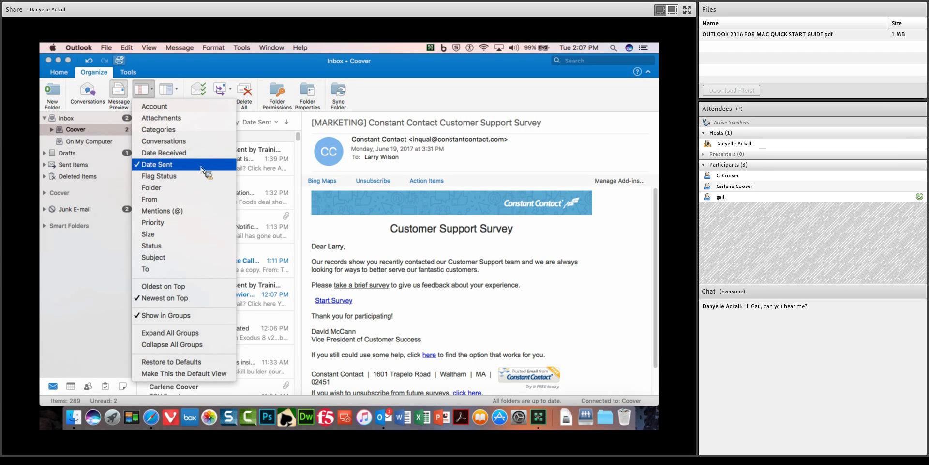
{"action": "left_click", "coordinate": [205, 203]}
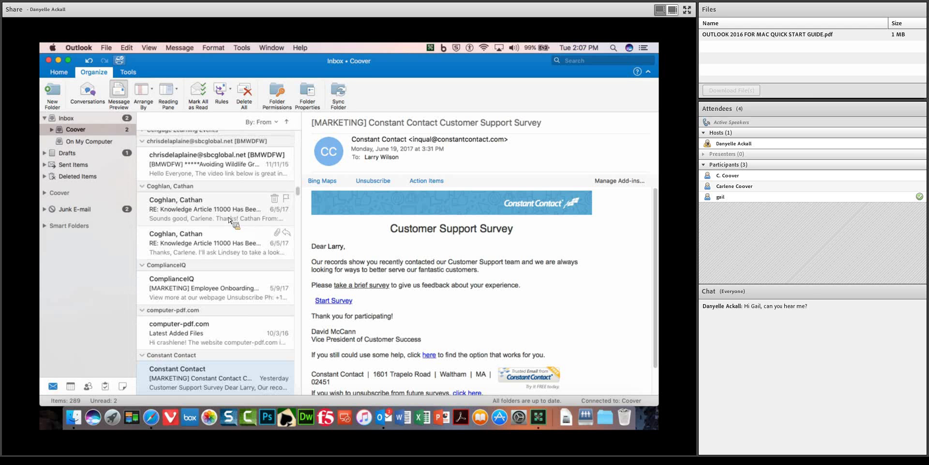
{"action": "scroll", "coordinate": [189, 199], "scroll_direction": "down", "scroll_amount": 5}
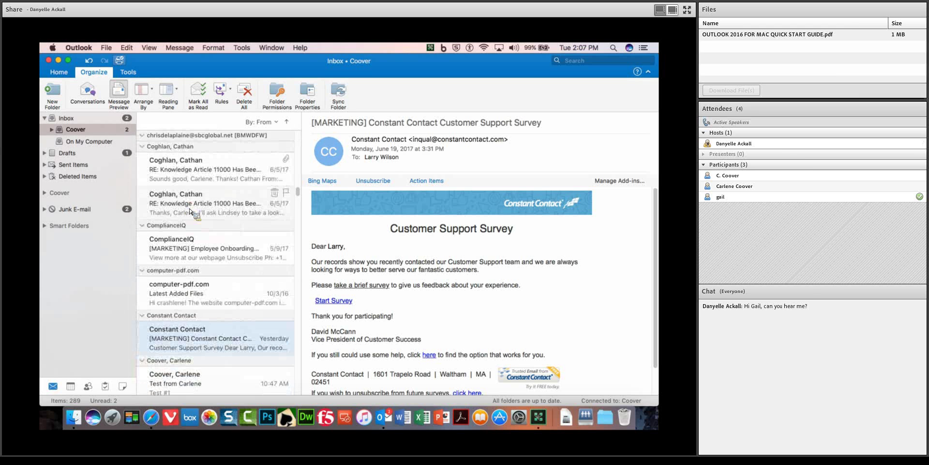
{"action": "scroll", "coordinate": [190, 209], "scroll_direction": "down", "scroll_amount": 8}
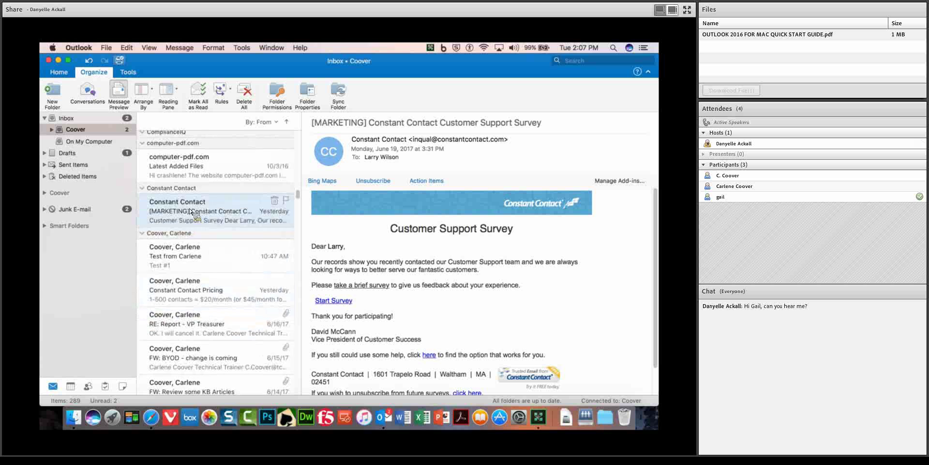
{"action": "scroll", "coordinate": [189, 212], "scroll_direction": "up", "scroll_amount": 15}
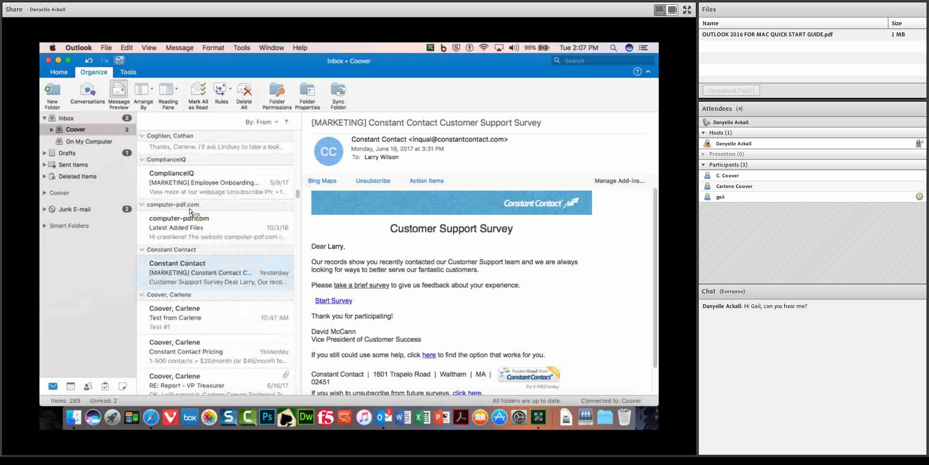
{"action": "scroll", "coordinate": [189, 212], "scroll_direction": "up", "scroll_amount": 10}
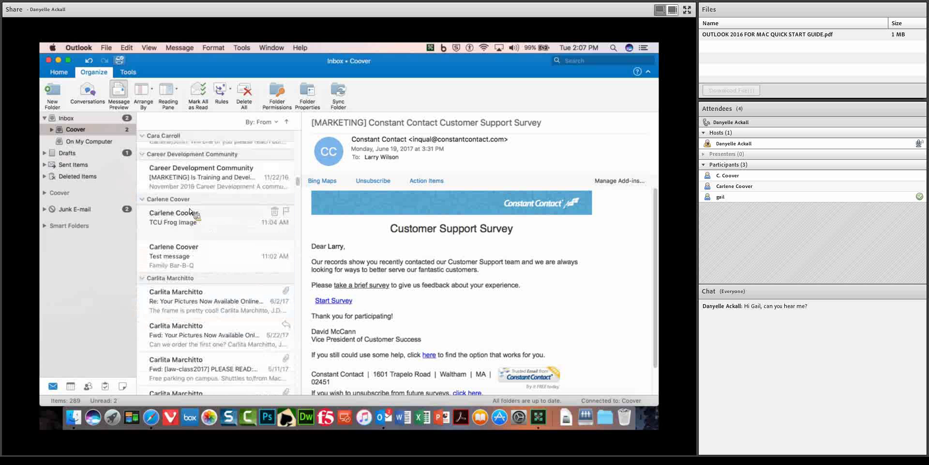
Re-sort the inbox by Date Received, newest first, and return to the Home tab.
{"action": "left_click", "coordinate": [155, 95]}
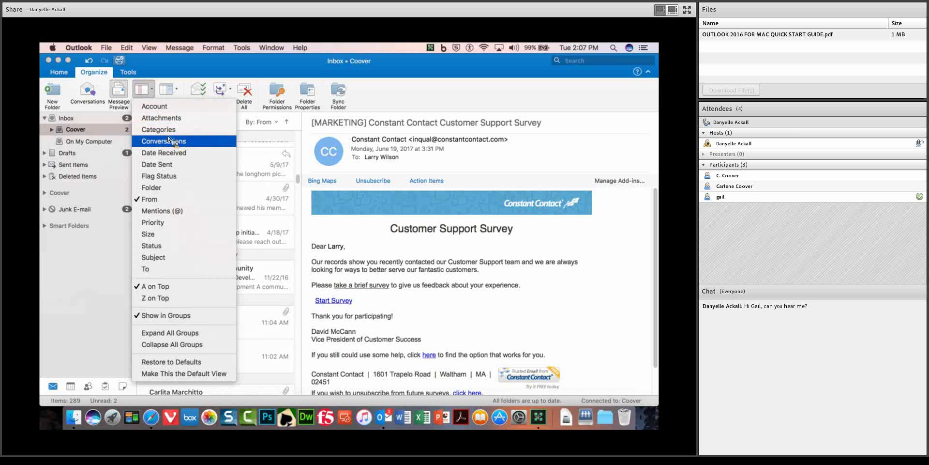
{"action": "left_click", "coordinate": [164, 153]}
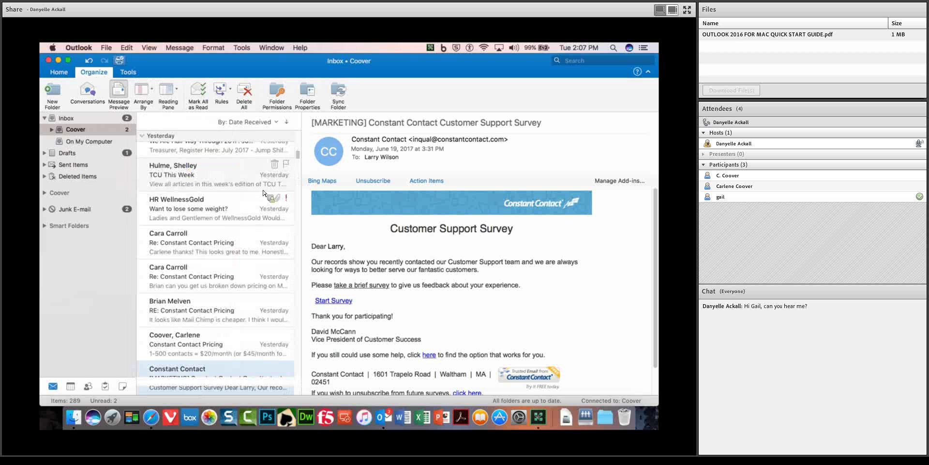
{"action": "left_click_drag", "start_coordinate": [303, 159], "coordinate": [300, 138]}
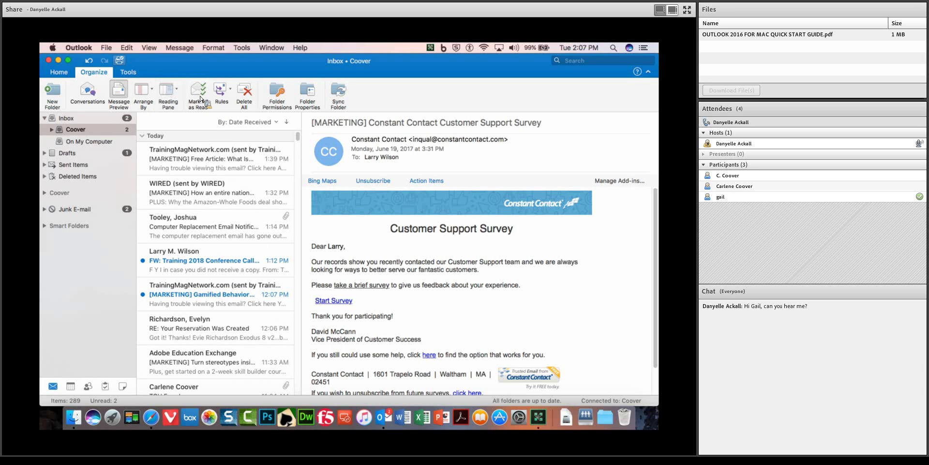
{"action": "left_click", "coordinate": [58, 71]}
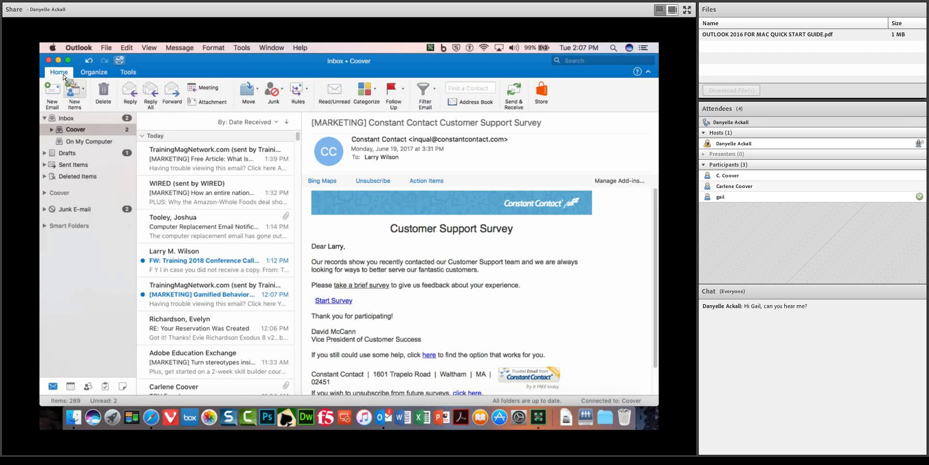
Open the 'Free Article: What Is Adaptive Learning Anyway?' email in its own window, then close it.
{"action": "left_click", "coordinate": [225, 160]}
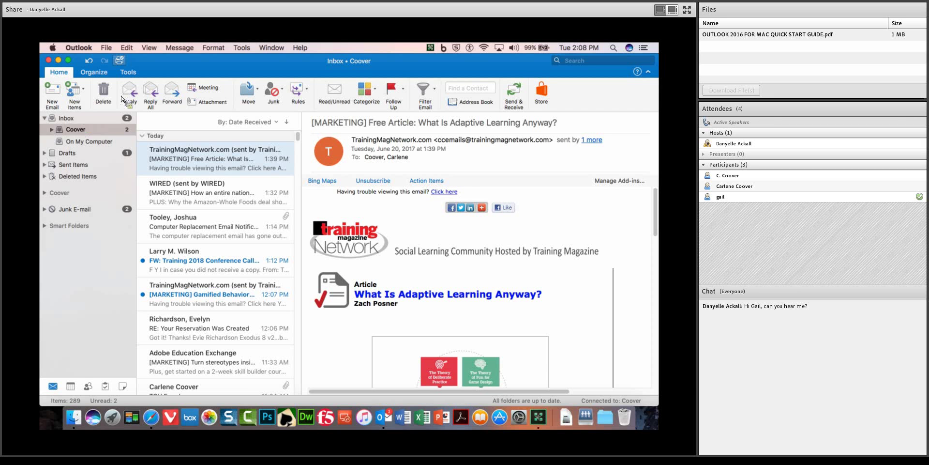
{"action": "double_click", "coordinate": [215, 161]}
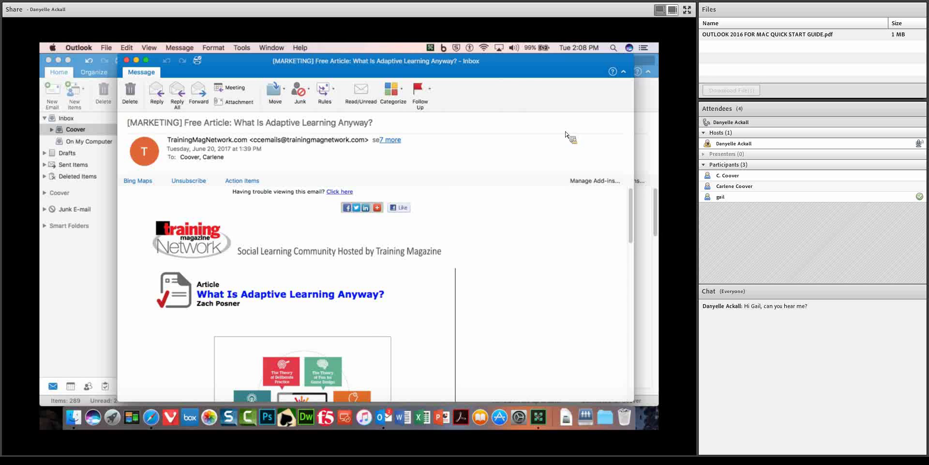
{"action": "left_click", "coordinate": [126, 59]}
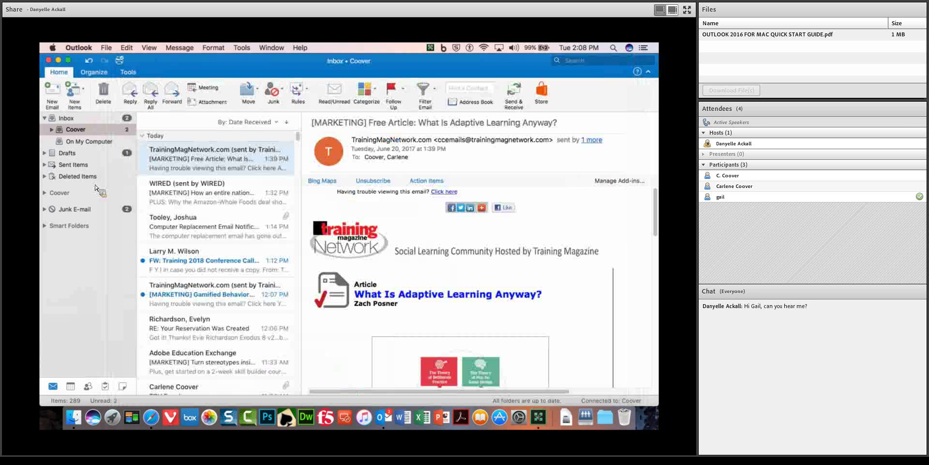
In Junk E-mail, move the Cengage message out of junk and view the Junk options.
{"action": "left_click", "coordinate": [83, 212]}
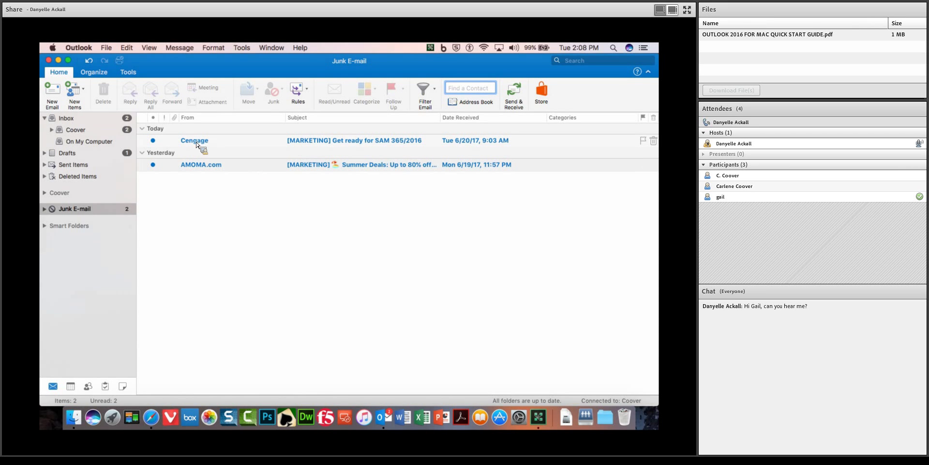
{"action": "left_click", "coordinate": [336, 144]}
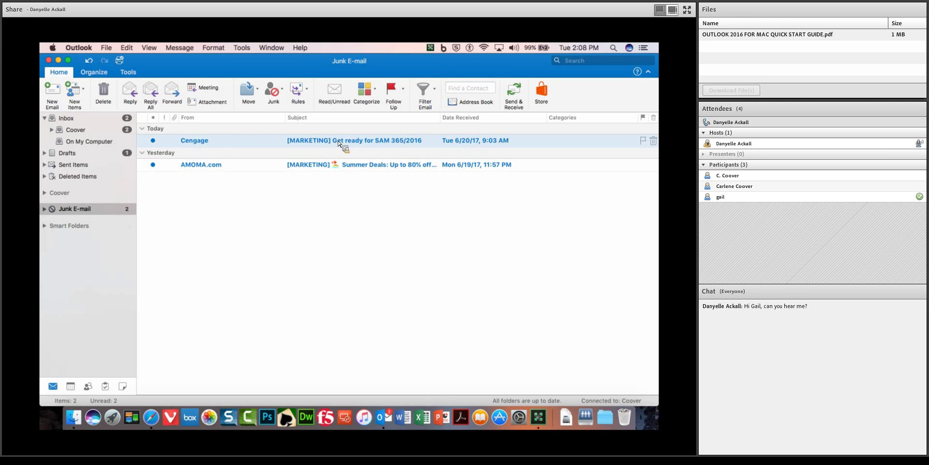
{"action": "left_click_drag", "start_coordinate": [358, 124], "coordinate": [289, 118]}
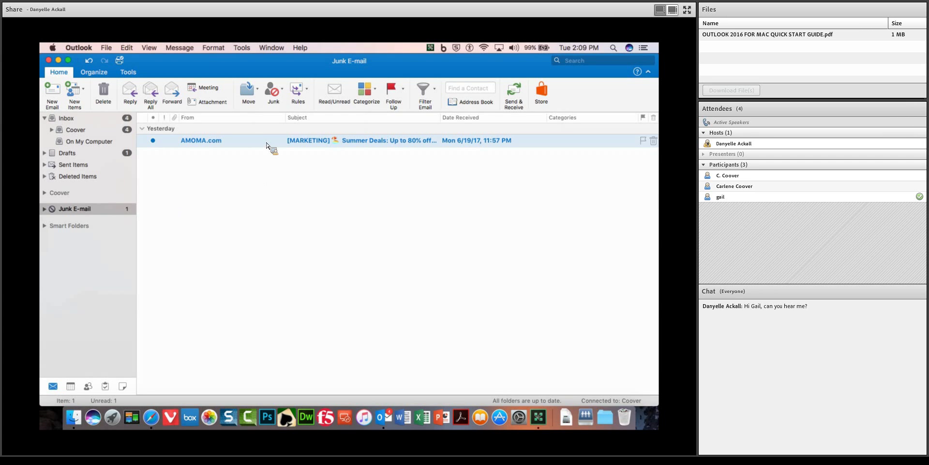
{"action": "left_click", "coordinate": [284, 92]}
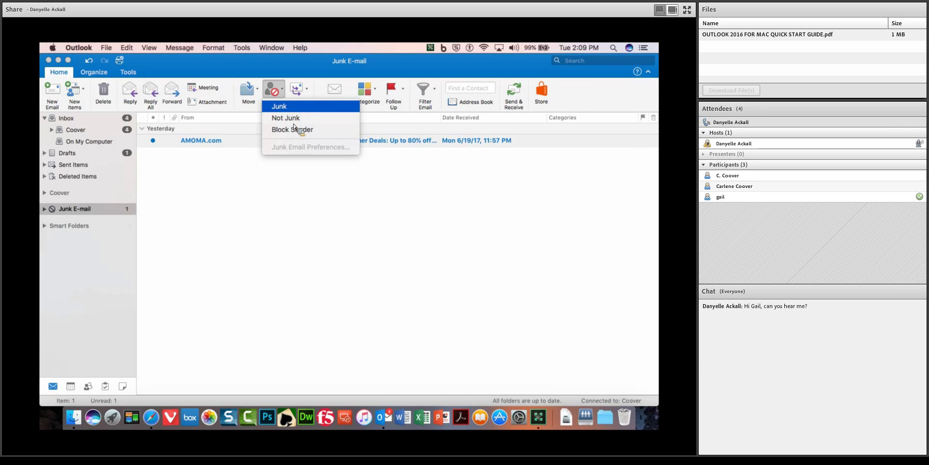
Permanently delete the AMOMA.com message from Junk E-mail, then return to the Coover inbox.
{"action": "left_click", "coordinate": [290, 108]}
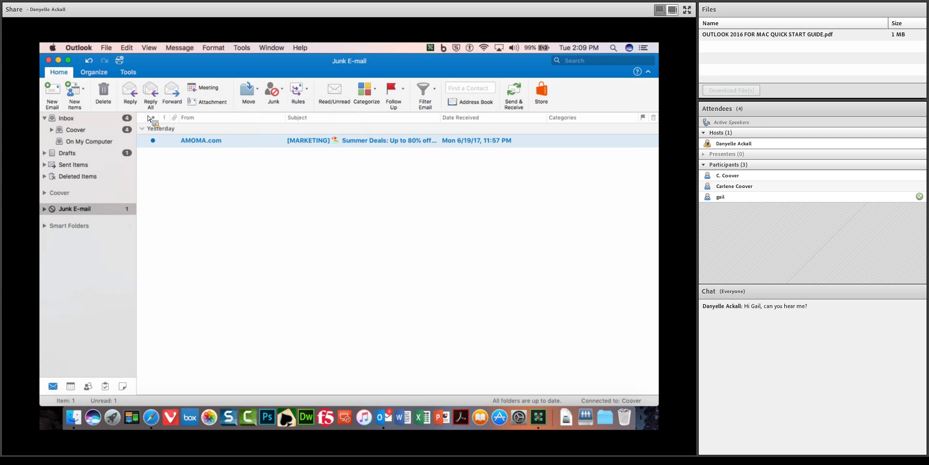
{"action": "left_click", "coordinate": [68, 120]}
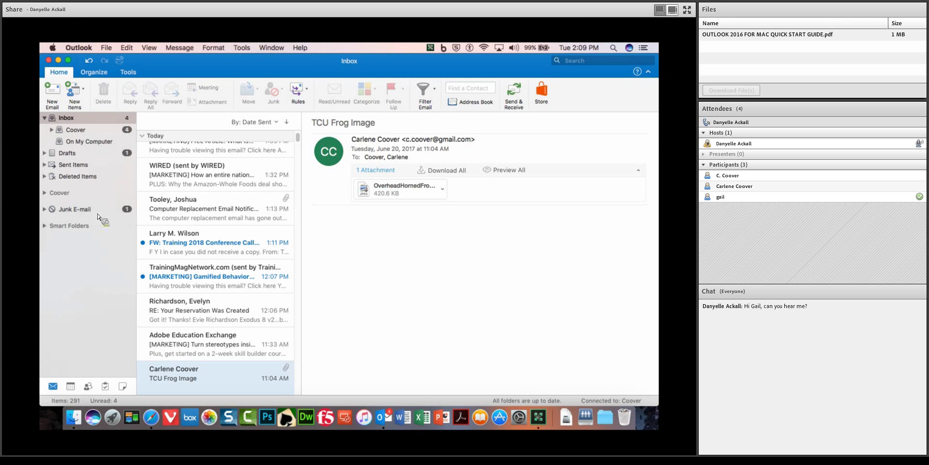
{"action": "left_click", "coordinate": [97, 211]}
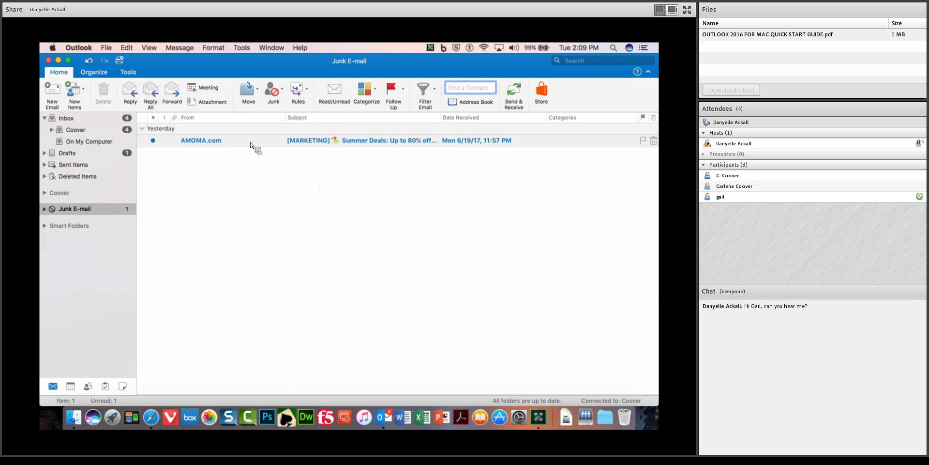
{"action": "left_click", "coordinate": [223, 139]}
{"action": "left_click", "coordinate": [103, 92]}
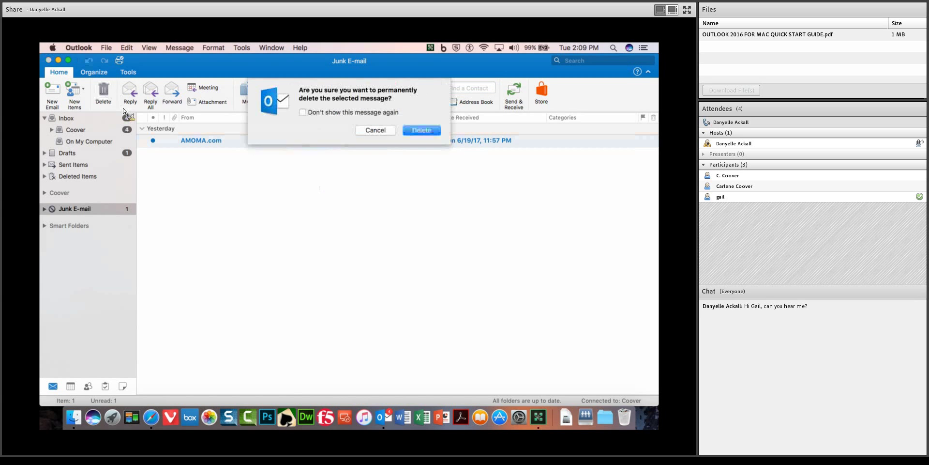
{"action": "left_click", "coordinate": [426, 129]}
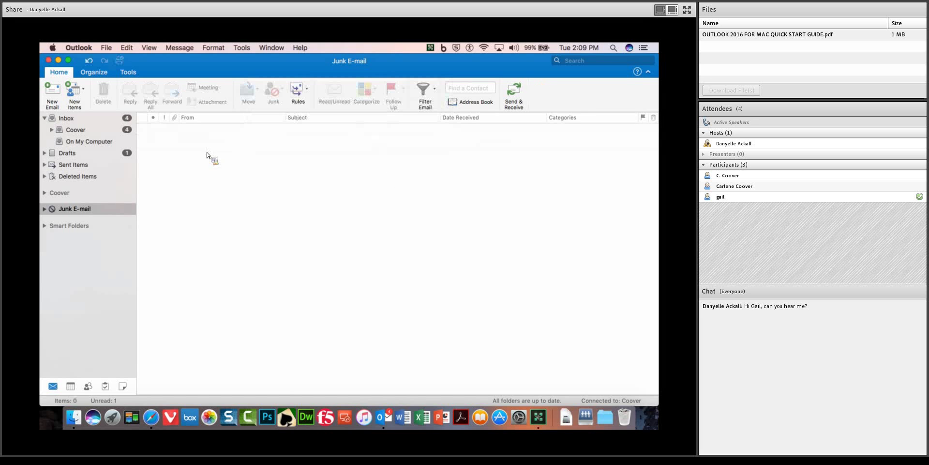
{"action": "left_click", "coordinate": [78, 130]}
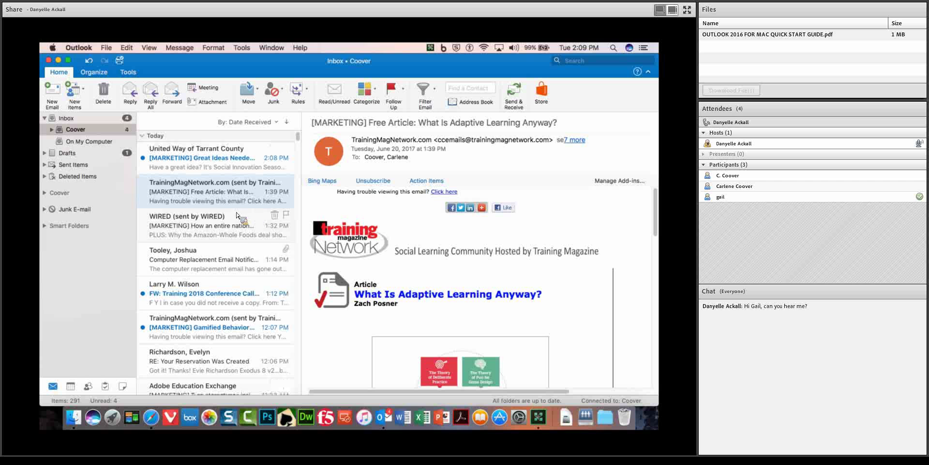
Read the 9:03 AM Cengage 'Get ready for SAM 365/2016' email.
{"action": "scroll", "coordinate": [237, 215], "scroll_direction": "down", "scroll_amount": 5}
{"action": "scroll", "coordinate": [238, 215], "scroll_direction": "down", "scroll_amount": 10}
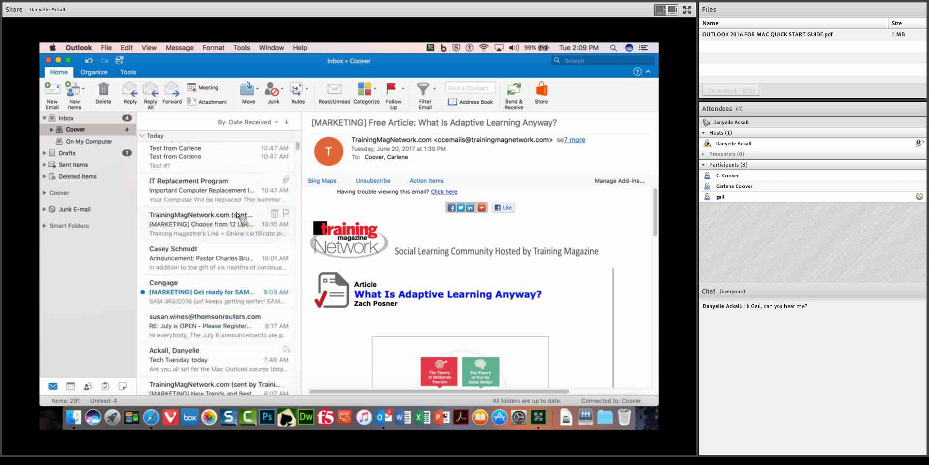
{"action": "left_click", "coordinate": [221, 236]}
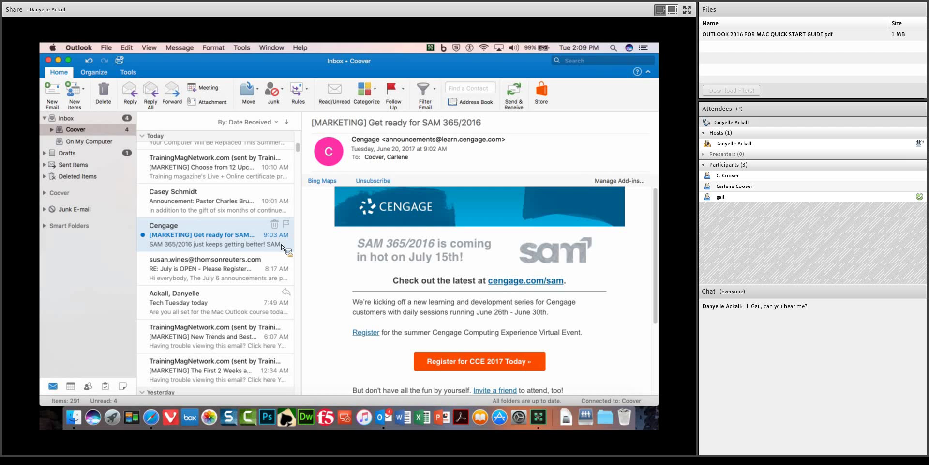
{"action": "left_click_drag", "start_coordinate": [154, 211], "coordinate": [111, 219]}
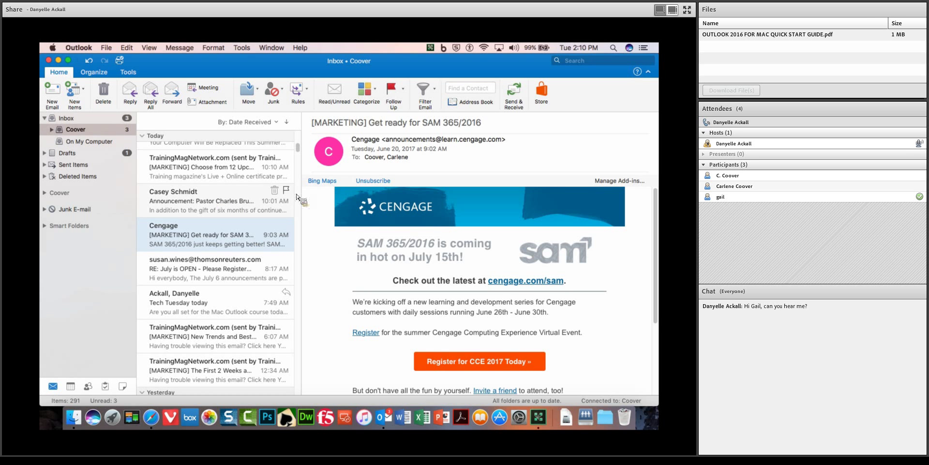
Flag the 10:01 AM church announcement for follow-up due tomorrow, Wednesday, June 21, 2017.
{"action": "left_click", "coordinate": [223, 206]}
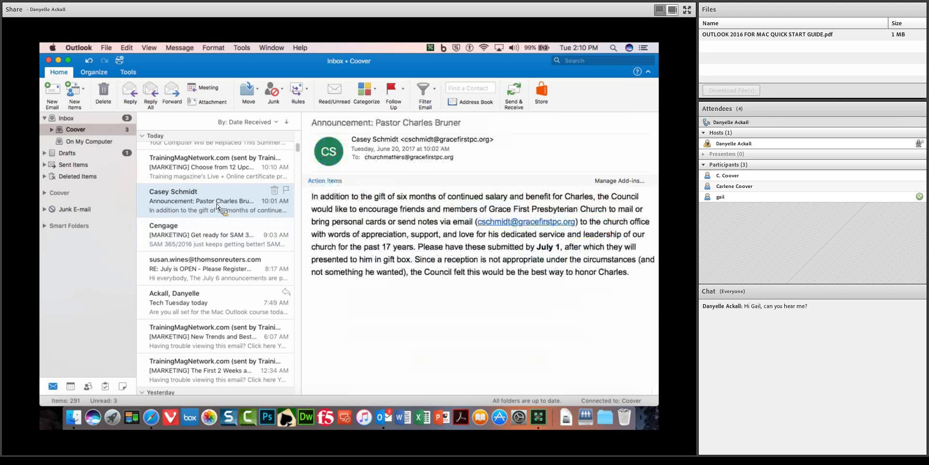
{"action": "left_click", "coordinate": [287, 190]}
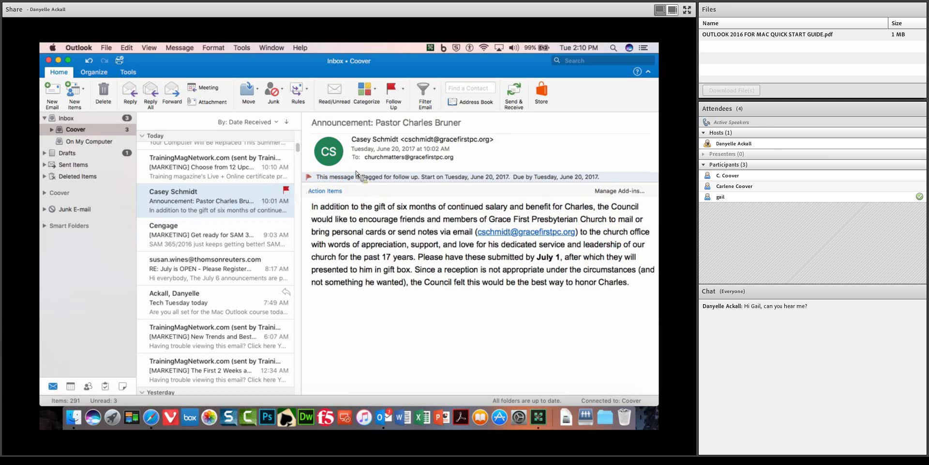
{"action": "left_click", "coordinate": [403, 89]}
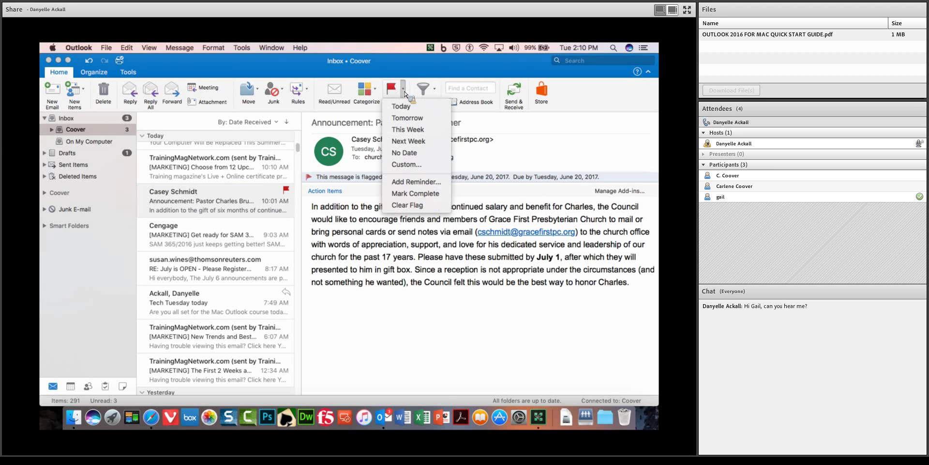
{"action": "left_click", "coordinate": [417, 120]}
{"action": "left_click", "coordinate": [403, 89]}
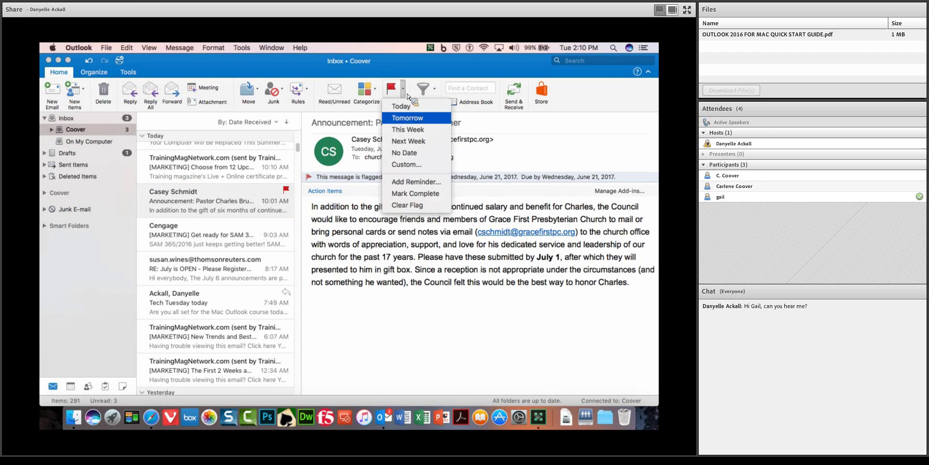
Add a reminder for June 21, 2017 at 9:00 AM to the flagged announcement.
{"action": "left_click", "coordinate": [424, 184]}
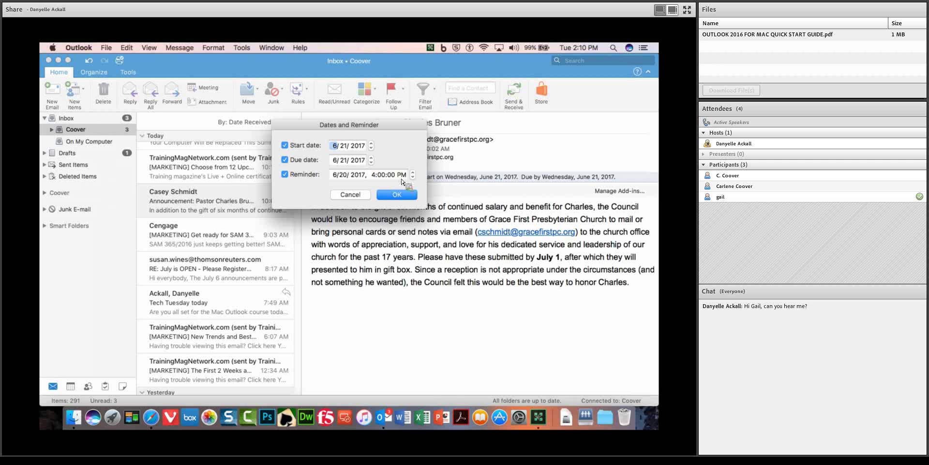
{"action": "left_click", "coordinate": [413, 172]}
{"action": "left_click", "coordinate": [339, 178]}
{"action": "left_click", "coordinate": [413, 177]}
{"action": "left_click", "coordinate": [376, 175]}
{"action": "left_click", "coordinate": [342, 174]}
{"action": "left_click", "coordinate": [413, 173]}
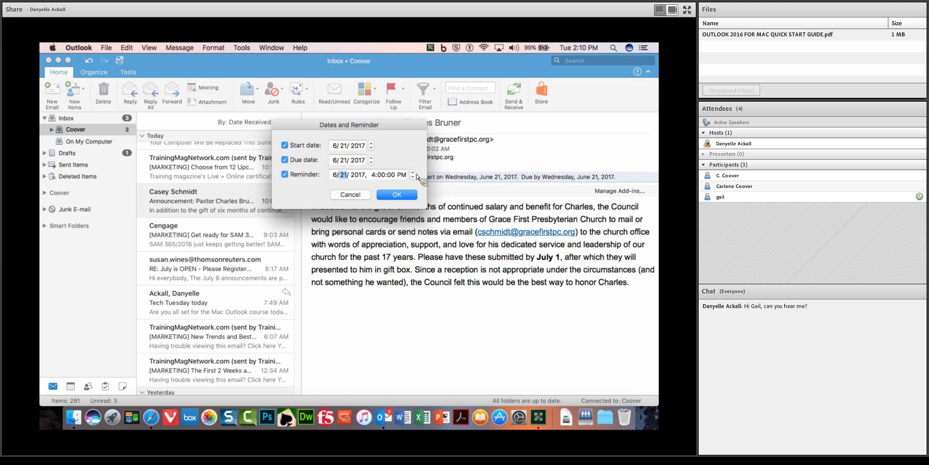
{"action": "left_click", "coordinate": [374, 175]}
{"action": "left_click", "coordinate": [414, 173]}
{"action": "left_click", "coordinate": [414, 172]}
{"action": "left_click", "coordinate": [401, 174]}
{"action": "left_click", "coordinate": [397, 195]}
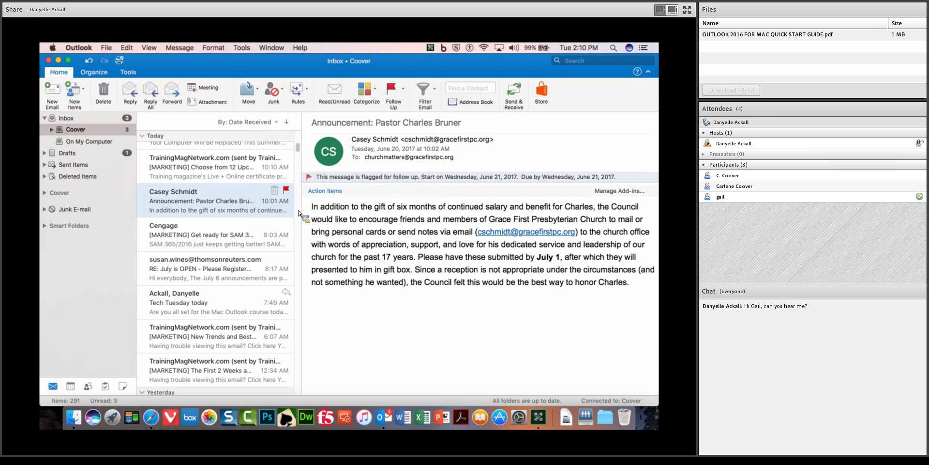
{"action": "left_click", "coordinate": [265, 221]}
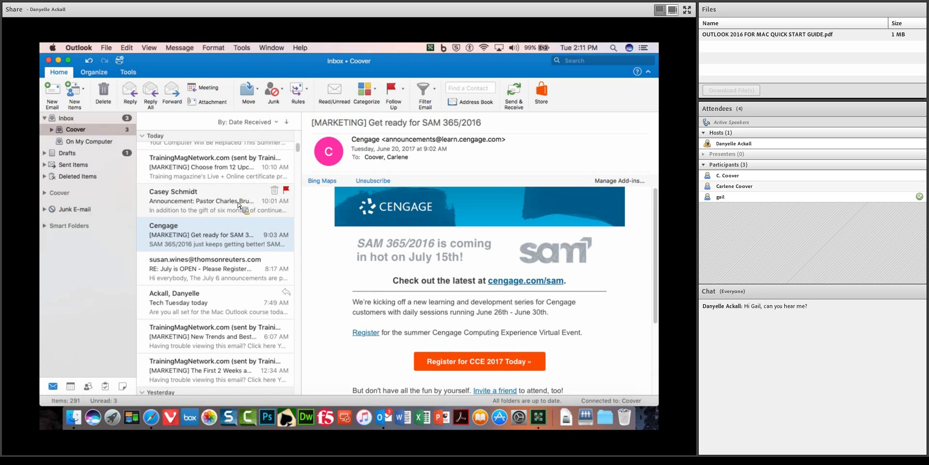
{"action": "scroll", "coordinate": [299, 165], "scroll_direction": "up", "scroll_amount": 5}
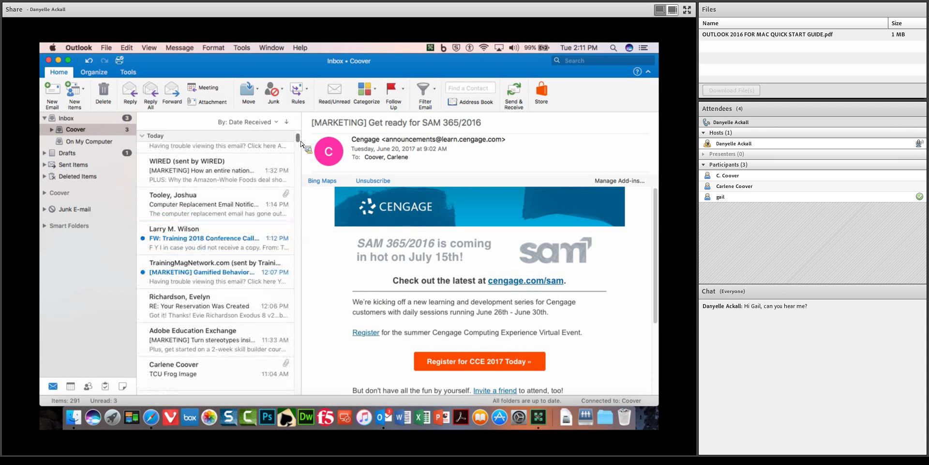
{"action": "scroll", "coordinate": [300, 142], "scroll_direction": "up", "scroll_amount": 3}
{"action": "scroll", "coordinate": [301, 139], "scroll_direction": "down", "scroll_amount": 10}
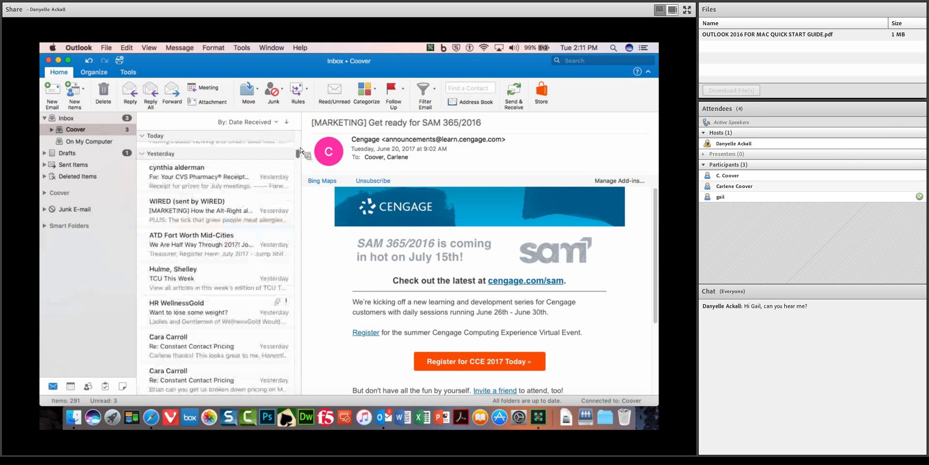
{"action": "scroll", "coordinate": [305, 196], "scroll_direction": "up", "scroll_amount": 8}
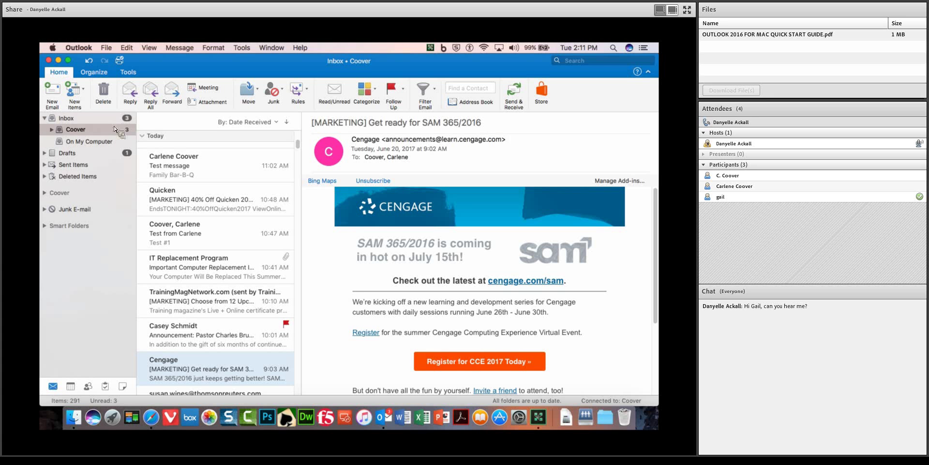
Start a new email, add one suggested directory contact to To, and open Search People.
{"action": "left_click", "coordinate": [55, 97]}
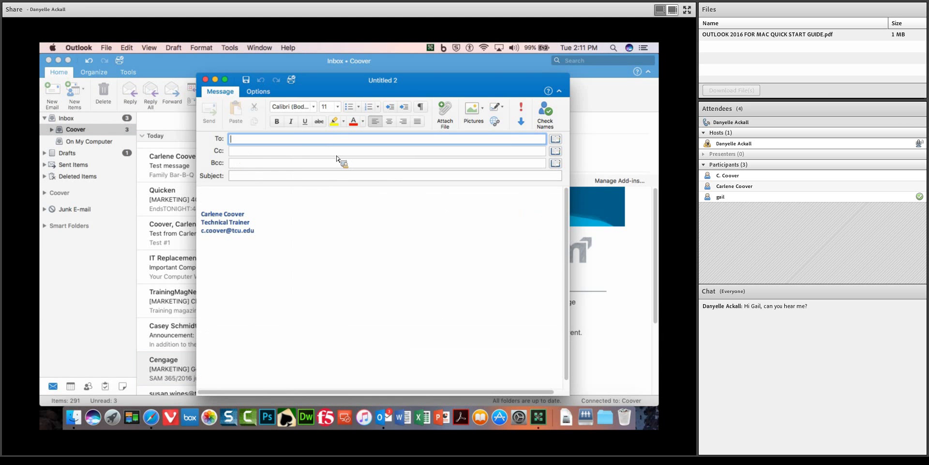
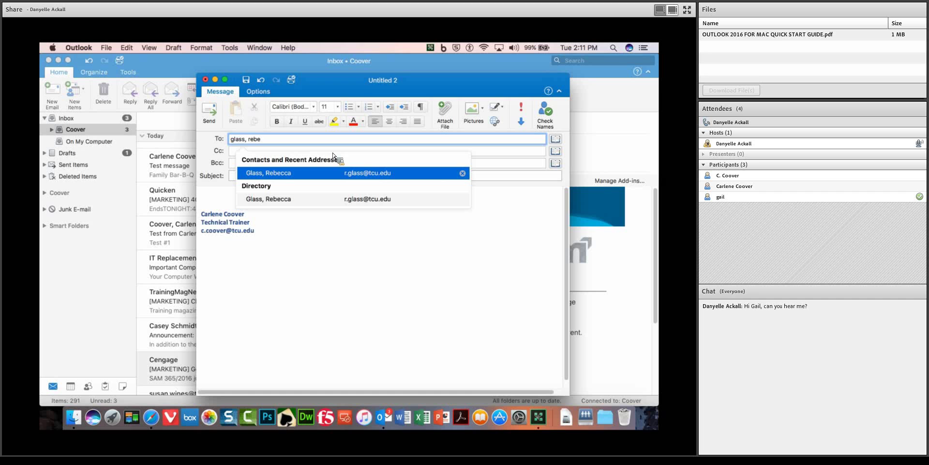
{"action": "left_click", "coordinate": [272, 173]}
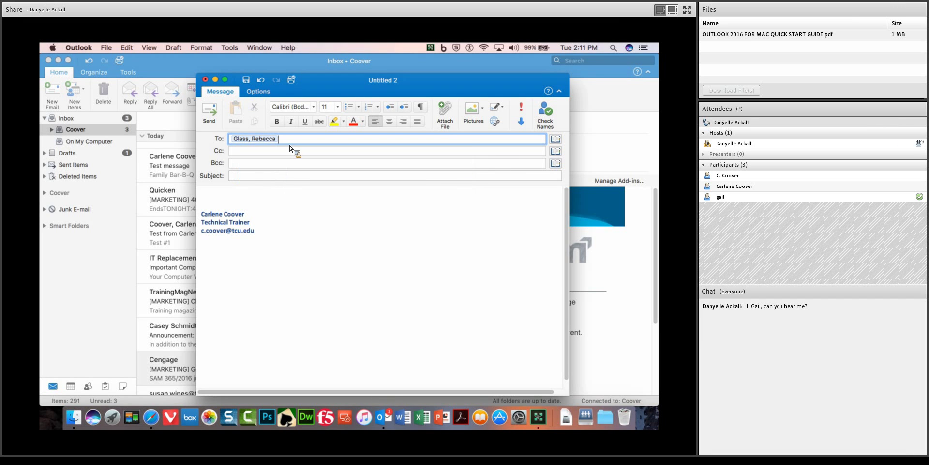
{"action": "left_click", "coordinate": [556, 151]}
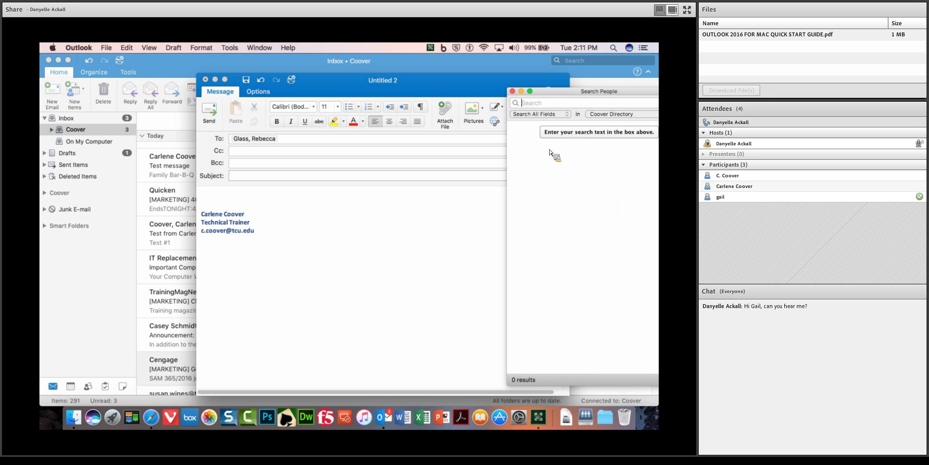
Search the directory for another person, check their details, and add them to To.
{"action": "left_click_drag", "start_coordinate": [603, 92], "coordinate": [550, 93]}
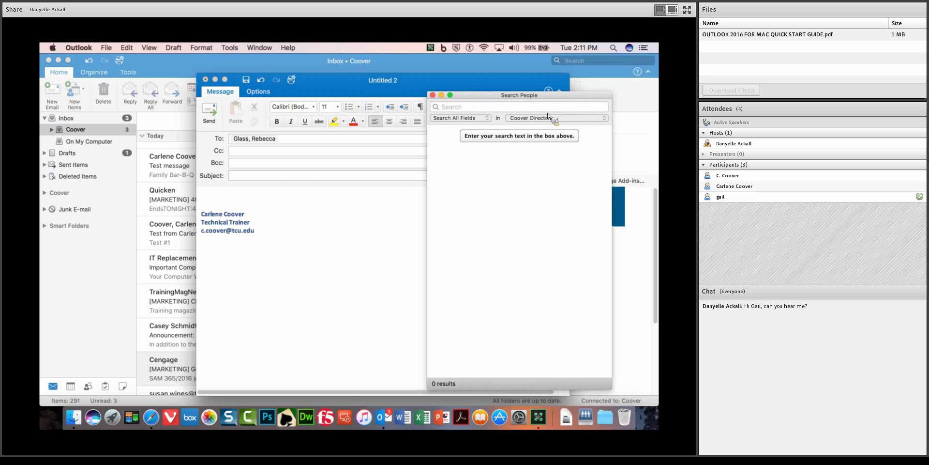
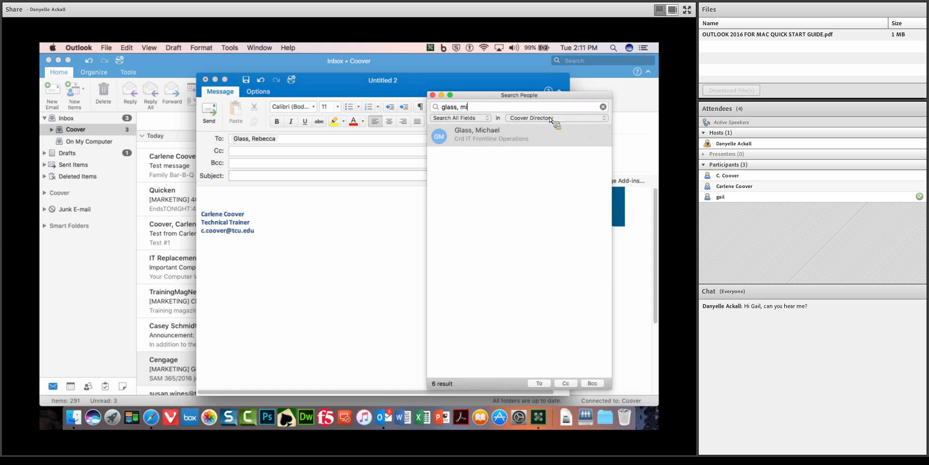
{"action": "left_click", "coordinate": [501, 140]}
{"action": "double_click", "coordinate": [501, 140]}
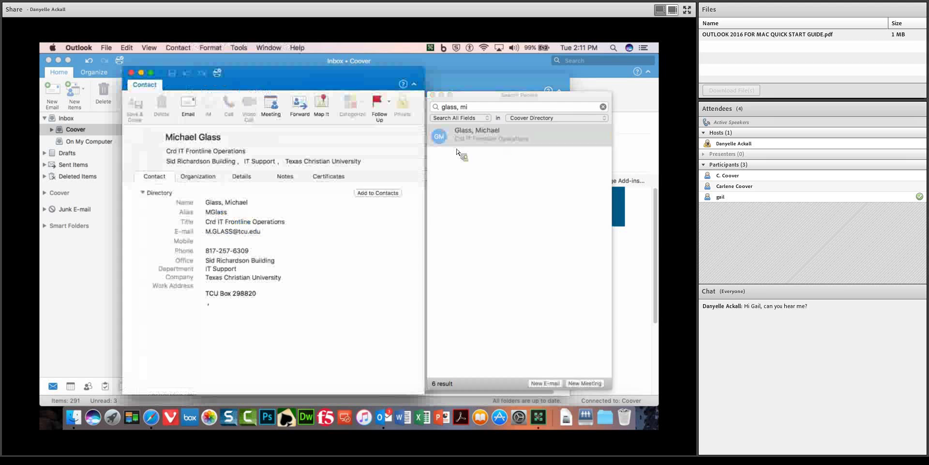
{"action": "left_click", "coordinate": [132, 72]}
{"action": "left_click", "coordinate": [479, 134]}
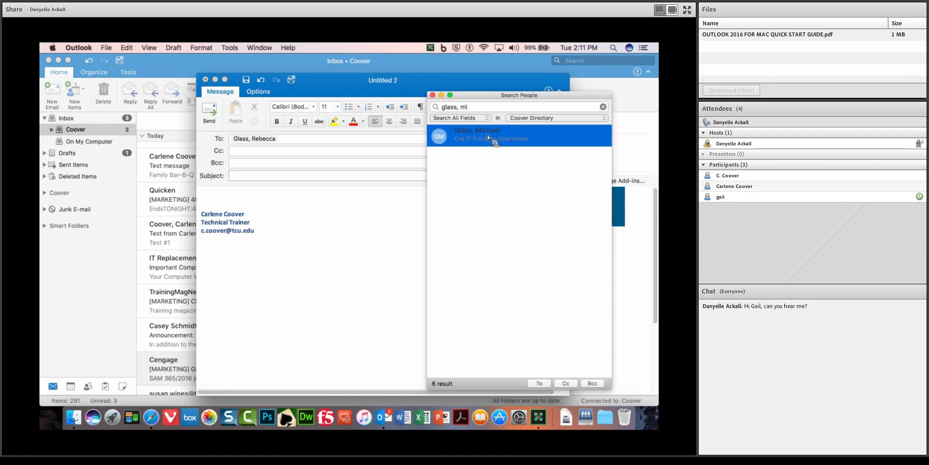
{"action": "left_click", "coordinate": [545, 386]}
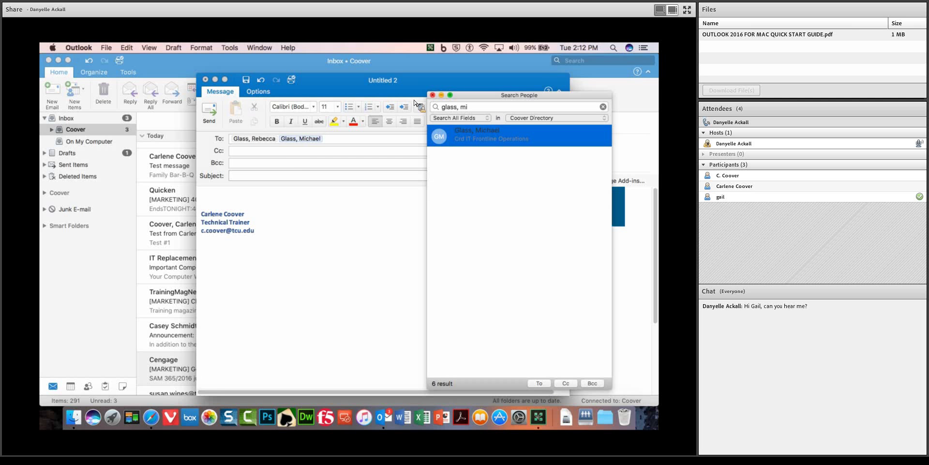
{"action": "left_click", "coordinate": [433, 96]}
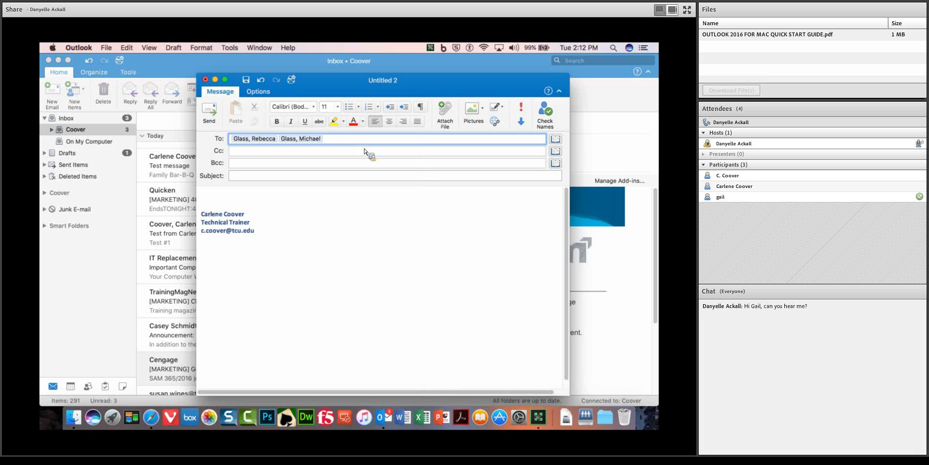
Remove the extra recipient and set the subject to 'Test message'.
{"action": "key", "text": "BackSpace"}
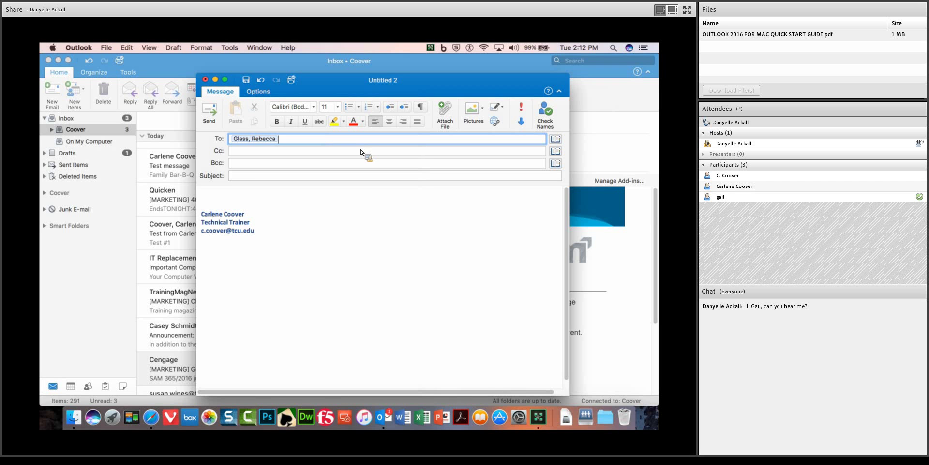
{"action": "left_click", "coordinate": [242, 176]}
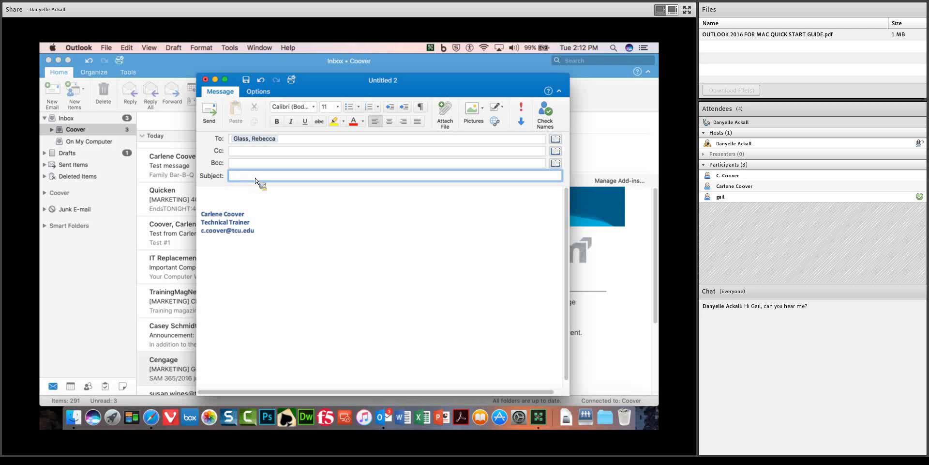
{"action": "type", "text": "Test message"}
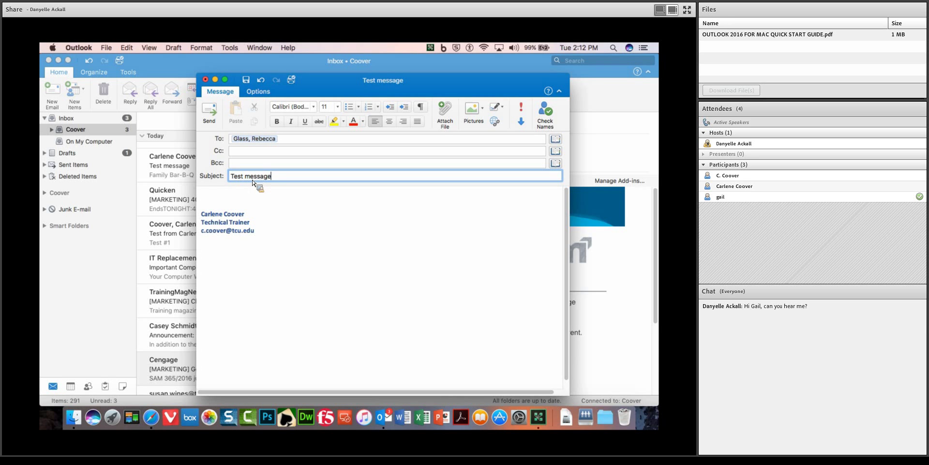
Attach TCU Frog.jpg, write 'Here is your frog picture!' in the body, and send it.
{"action": "left_click", "coordinate": [211, 197]}
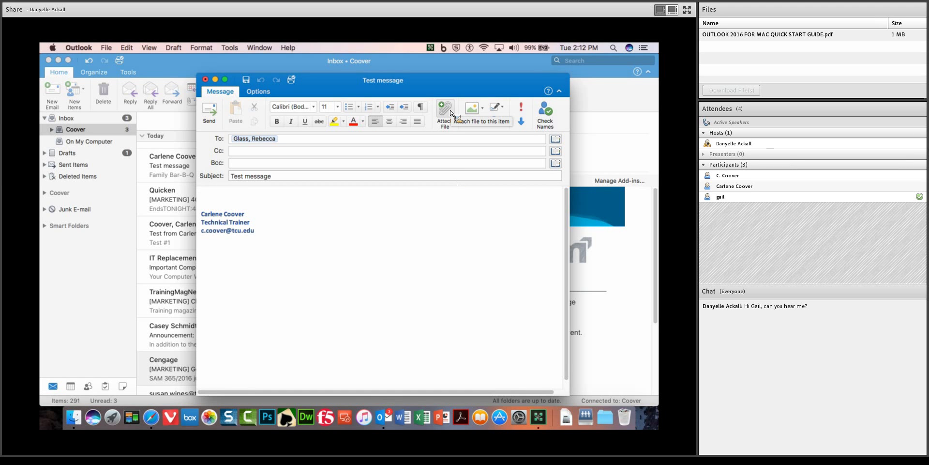
{"action": "left_click", "coordinate": [451, 113]}
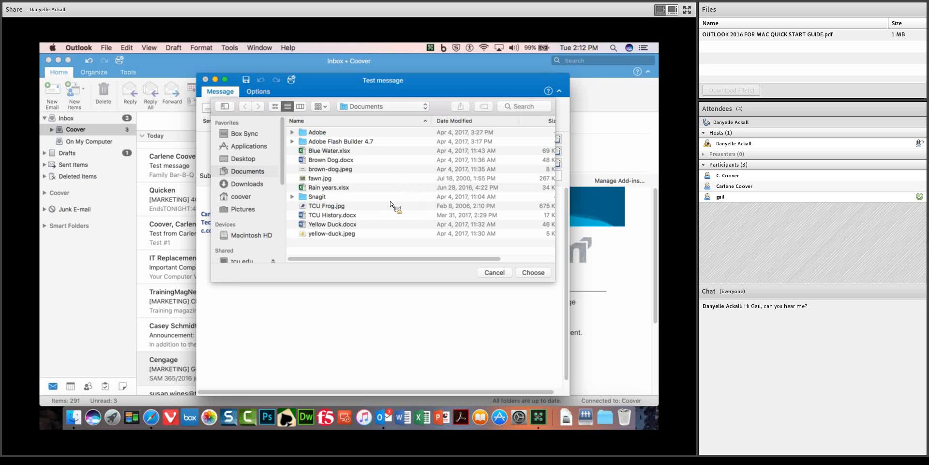
{"action": "double_click", "coordinate": [327, 206]}
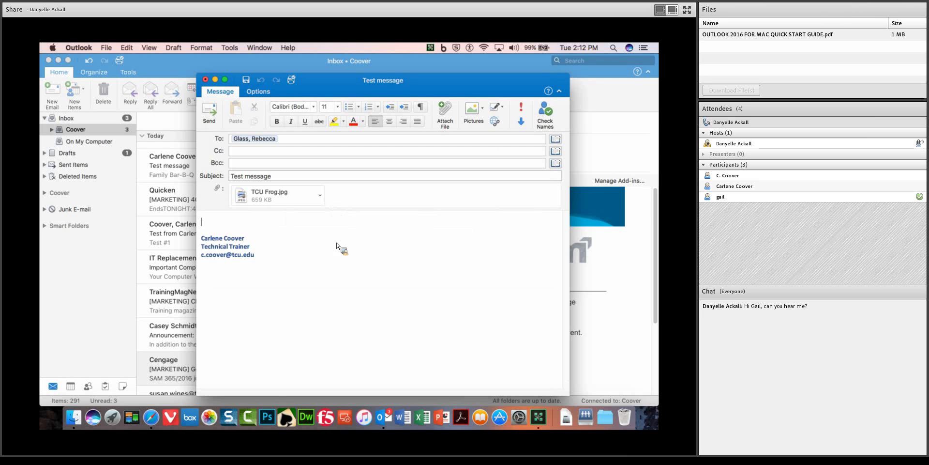
{"action": "type", "text": "Here is your"}
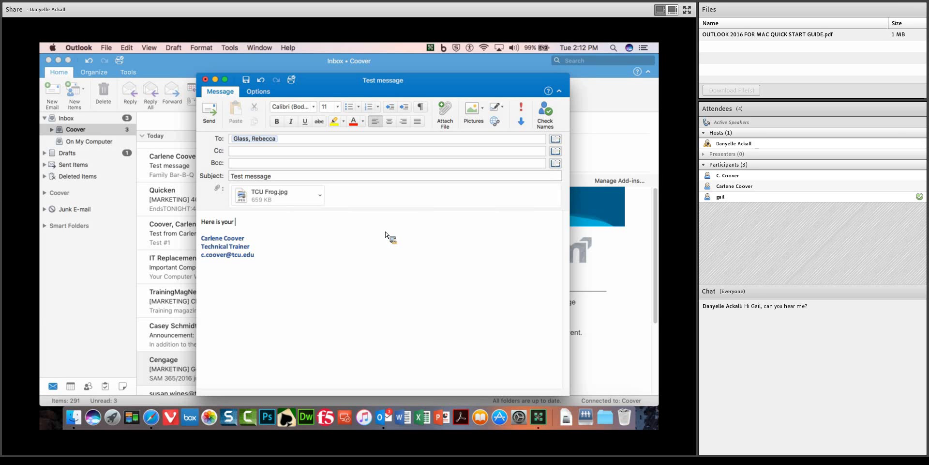
{"action": "type", "text": " frog picture!"}
{"action": "left_click", "coordinate": [210, 110]}
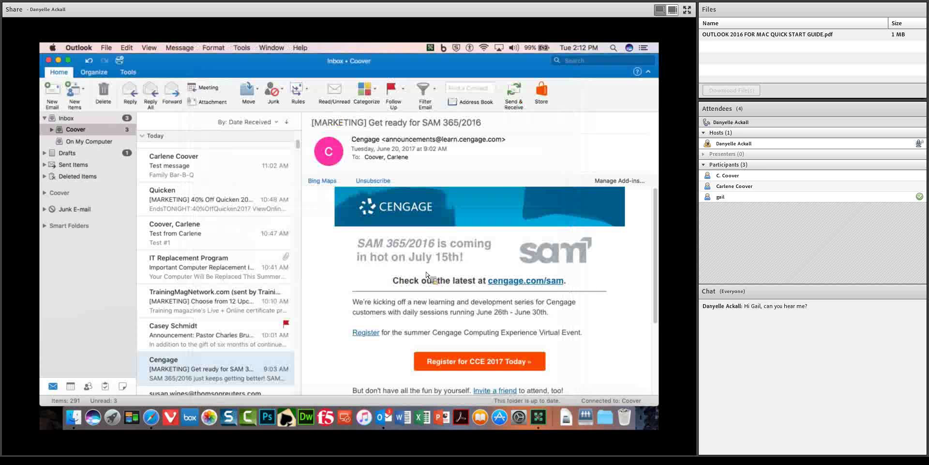
{"action": "scroll", "coordinate": [301, 146], "scroll_direction": "up", "scroll_amount": 5}
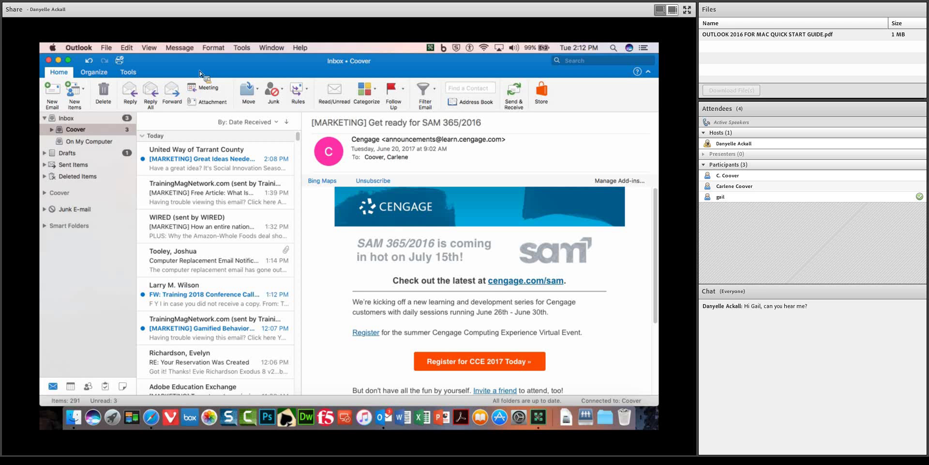
{"action": "left_click", "coordinate": [94, 74]}
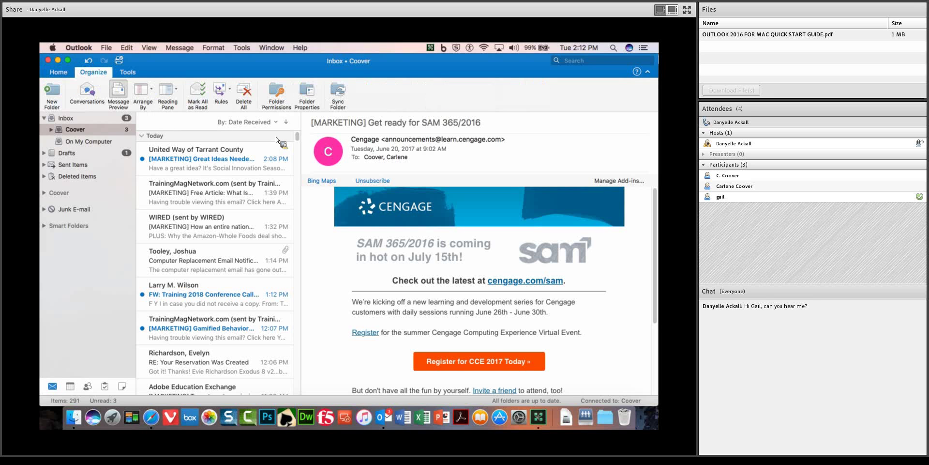
{"action": "left_click", "coordinate": [62, 75]}
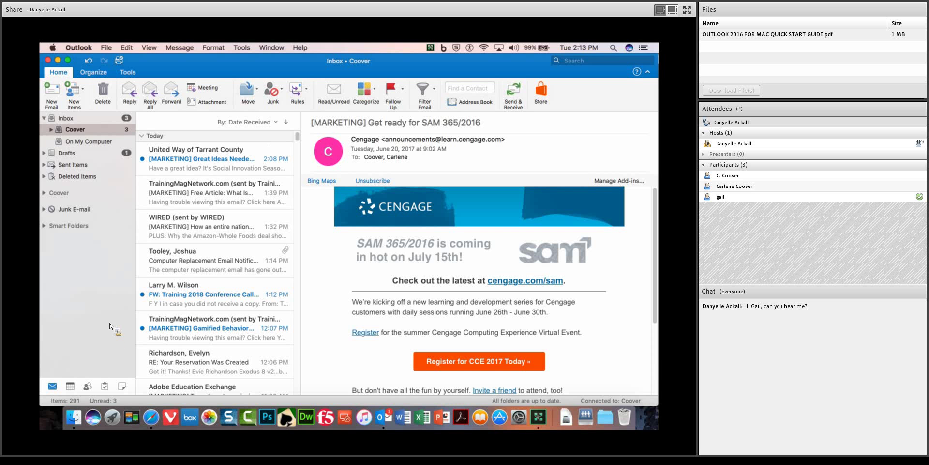
Start a new meeting from the calendar, mistakenly typing 'Test Weekly Meeting' into the invitees line.
{"action": "left_click", "coordinate": [73, 389]}
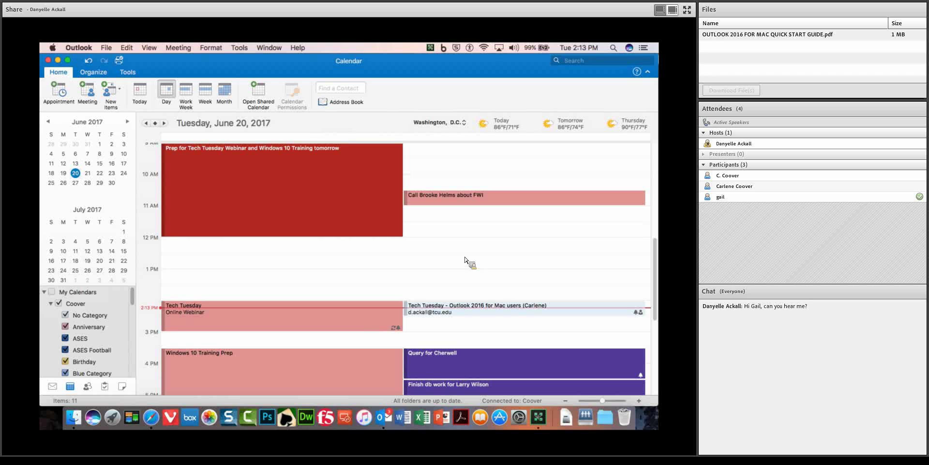
{"action": "left_click", "coordinate": [88, 91]}
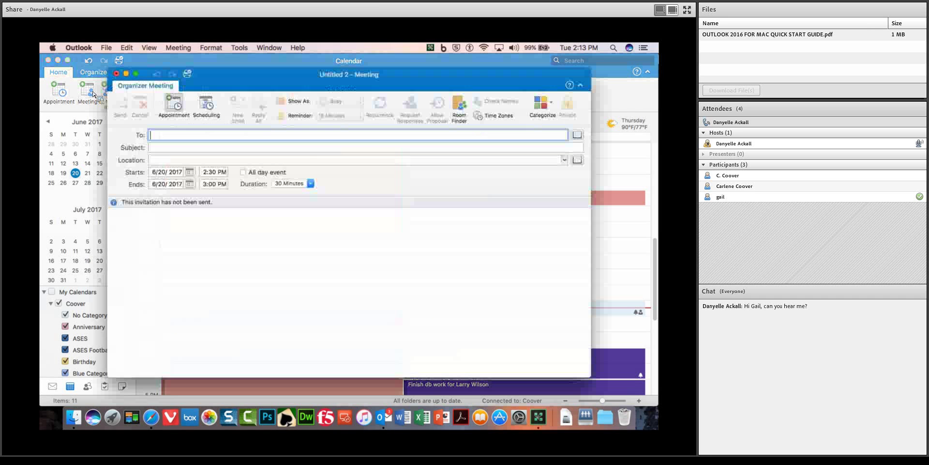
{"action": "type", "text": "We"}
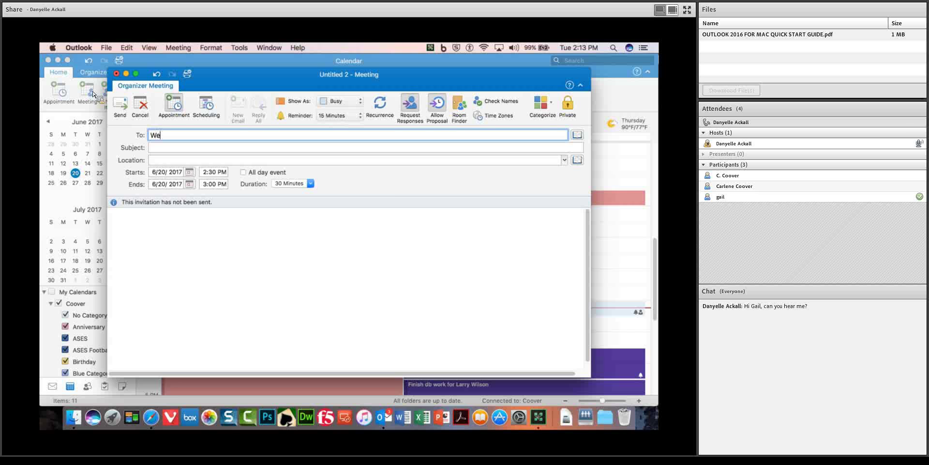
{"action": "type", "text": "ekly Meeting"}
{"action": "left_click", "coordinate": [150, 136]}
{"action": "type", "text": "Test"}
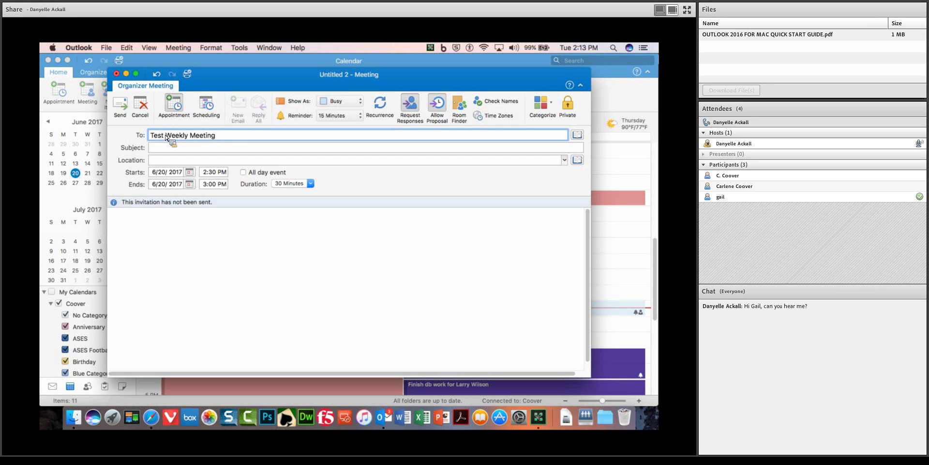
Clear the mistaken invitee entry, then enter subject 'Test - Weekly Meeting' and location 'Library 1138'.
{"action": "left_click", "coordinate": [171, 152]}
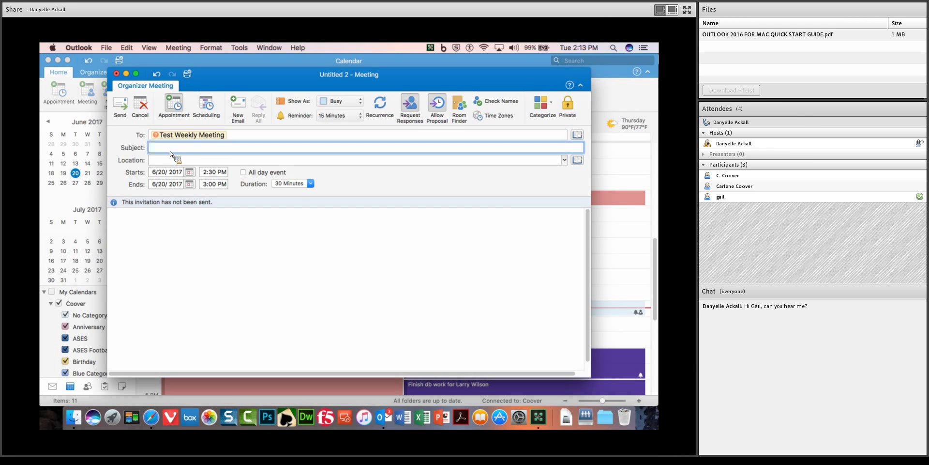
{"action": "left_click_drag", "start_coordinate": [236, 135], "coordinate": [124, 129]}
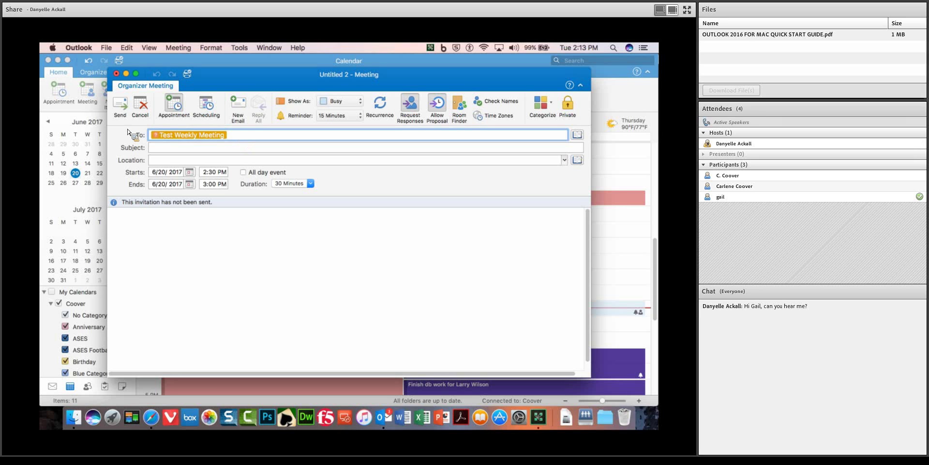
{"action": "key", "text": "BackSpace"}
{"action": "key", "text": "Tab"}
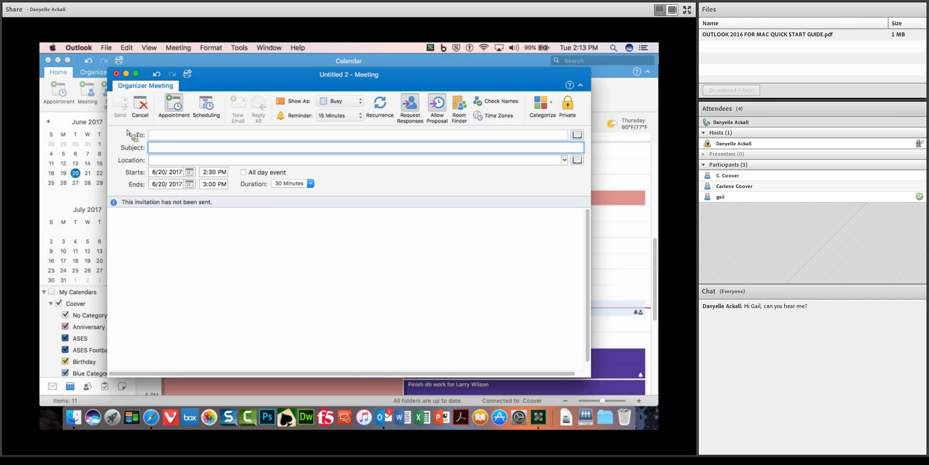
{"action": "type", "text": "Test "}
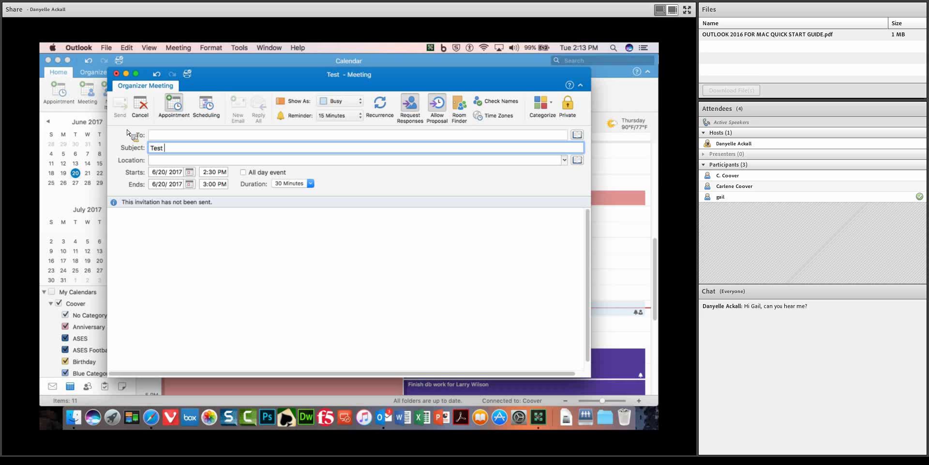
{"action": "type", "text": "- Weekly Meeting"}
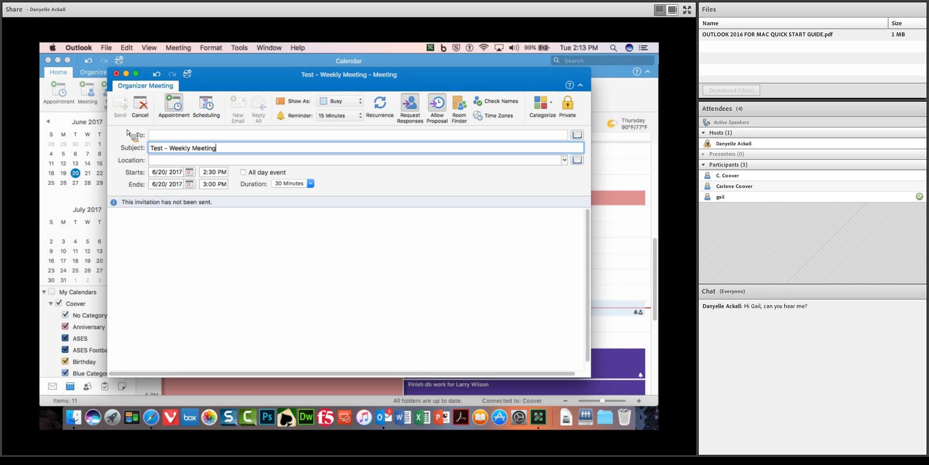
{"action": "key", "text": "Tab"}
{"action": "type", "text": "Li"}
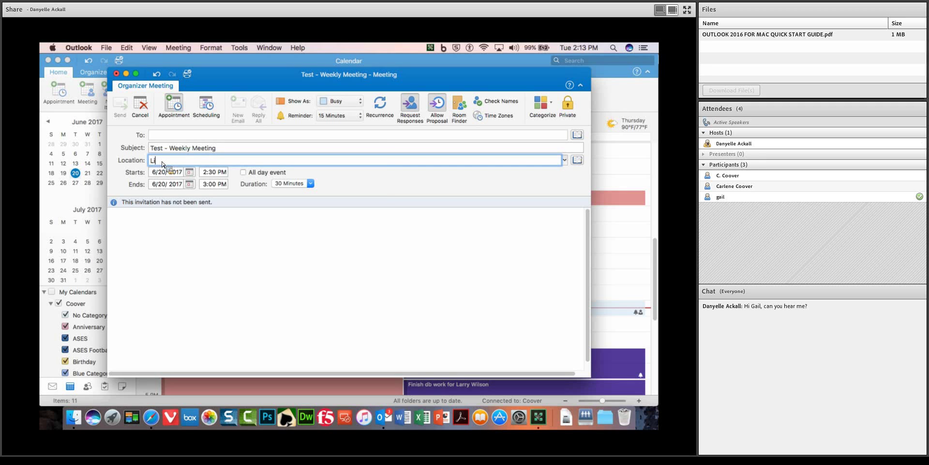
{"action": "type", "text": "brary 1138"}
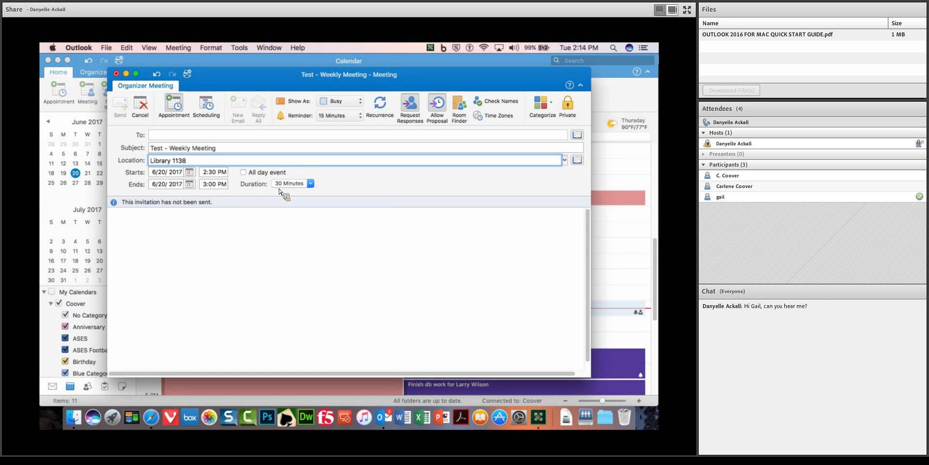
Make the meeting repeat weekly on Tuesdays, 2:30–3:00 PM, with no end date.
{"action": "left_click", "coordinate": [386, 108]}
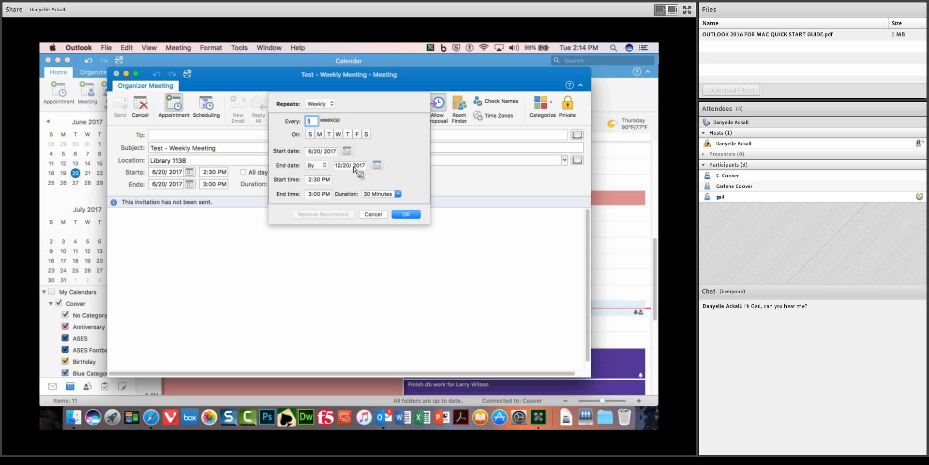
{"action": "left_click", "coordinate": [401, 216]}
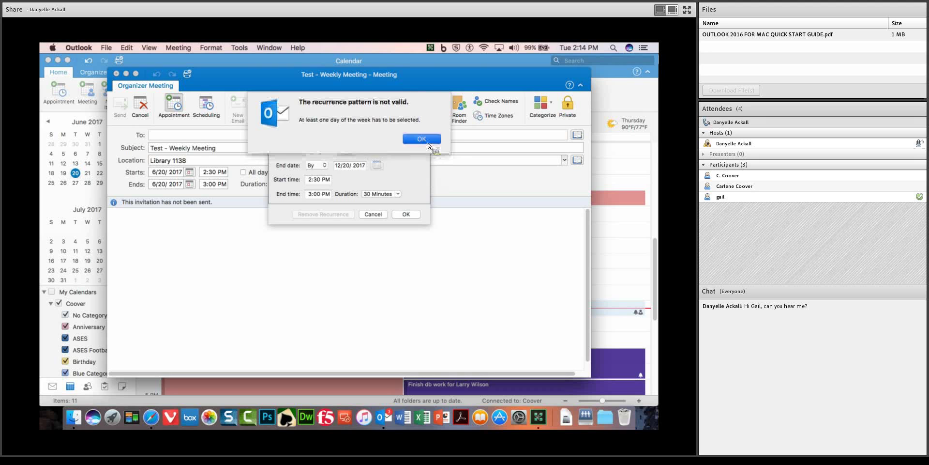
{"action": "left_click", "coordinate": [422, 140]}
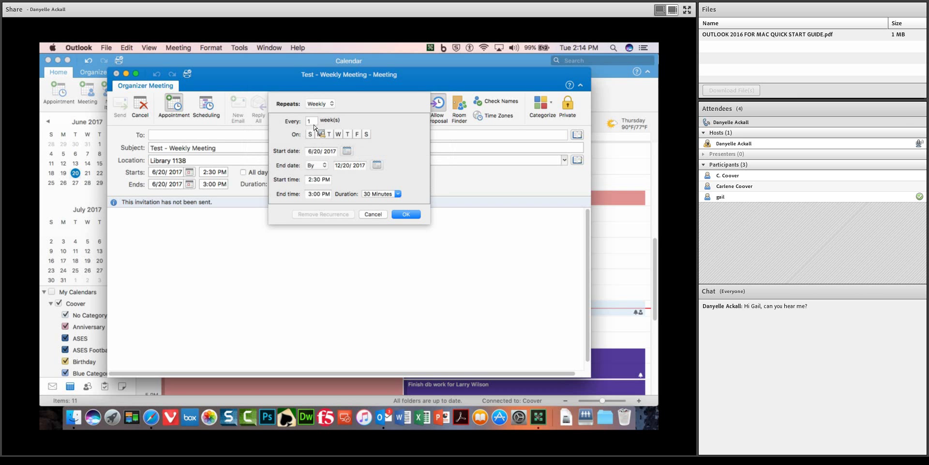
{"action": "left_click", "coordinate": [332, 104]}
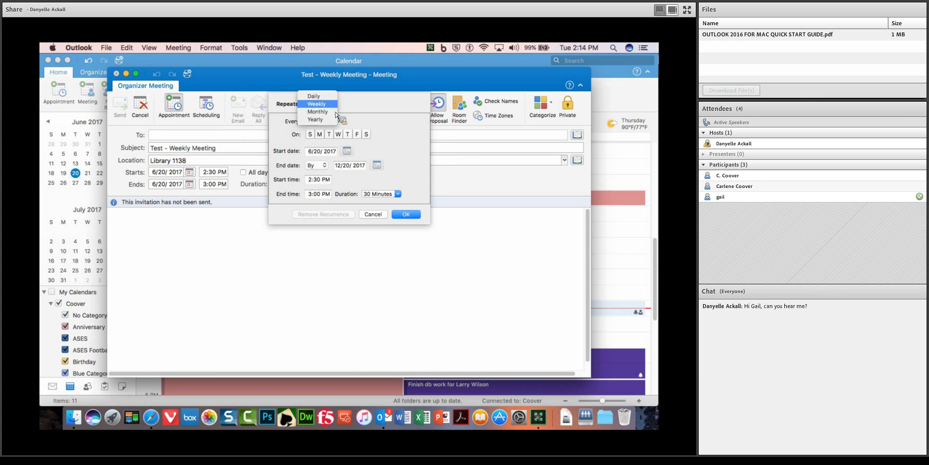
{"action": "left_click", "coordinate": [333, 105]}
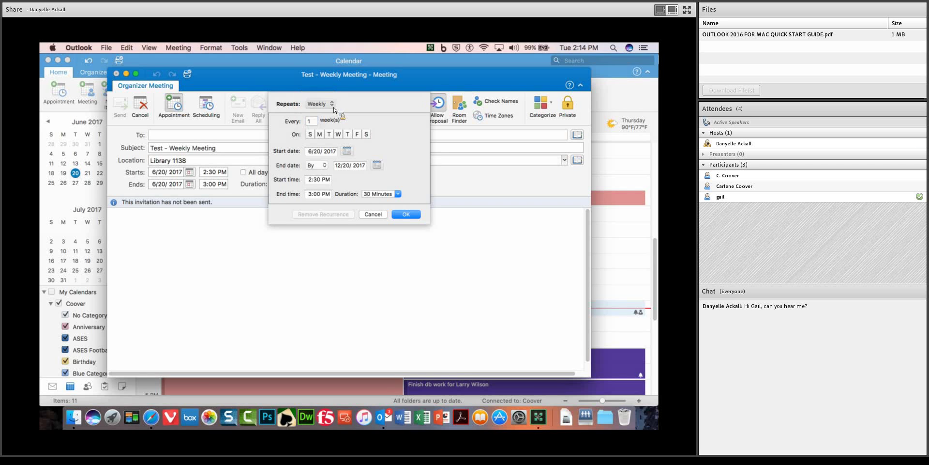
{"action": "left_click", "coordinate": [331, 135]}
{"action": "left_click", "coordinate": [318, 165]}
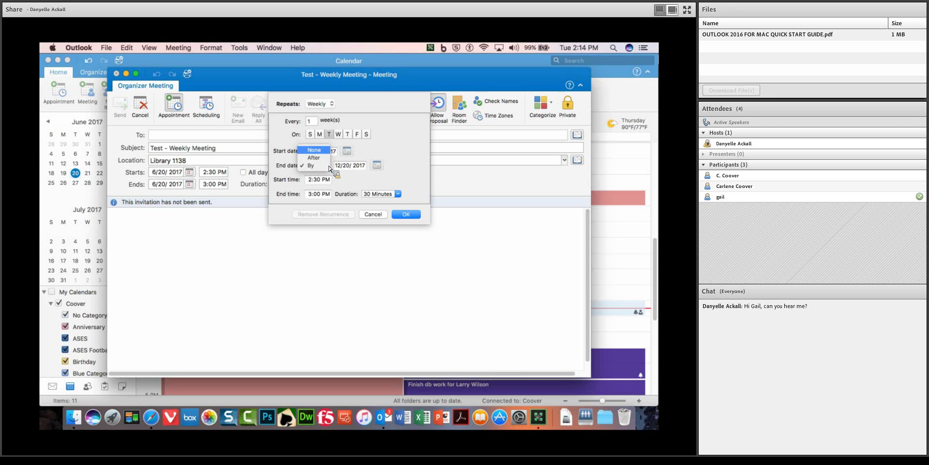
{"action": "left_click", "coordinate": [324, 151]}
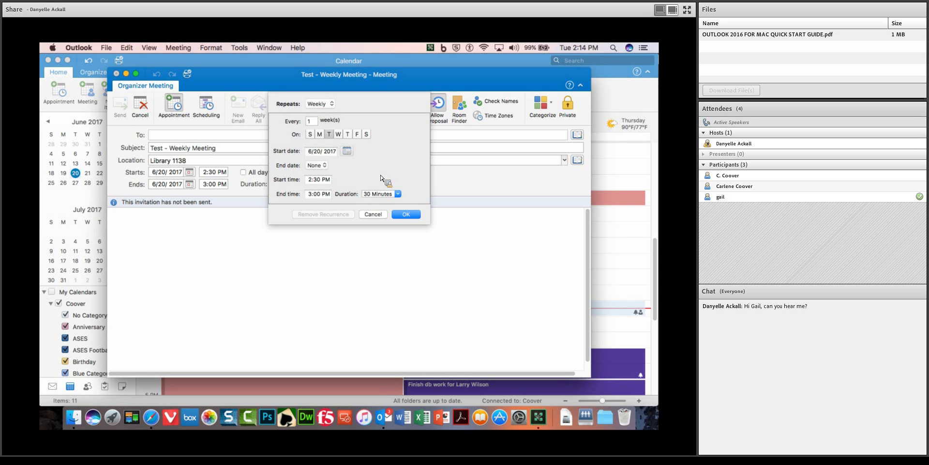
{"action": "left_click", "coordinate": [407, 214]}
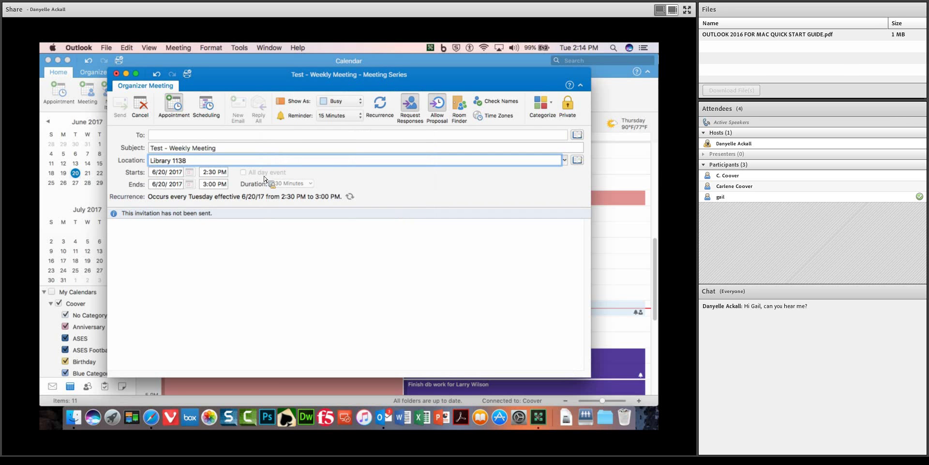
Add a second attendee from the directory in the Scheduling grid and review their busy times.
{"action": "left_click", "coordinate": [163, 136]}
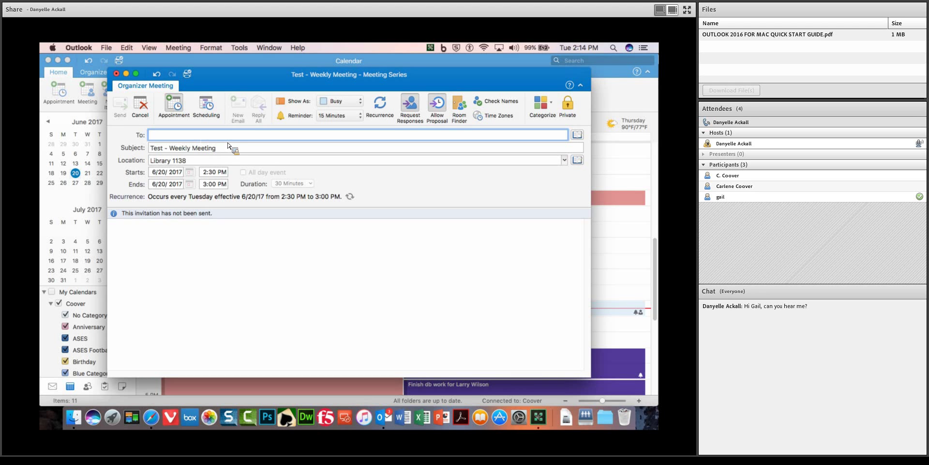
{"action": "left_click", "coordinate": [211, 109]}
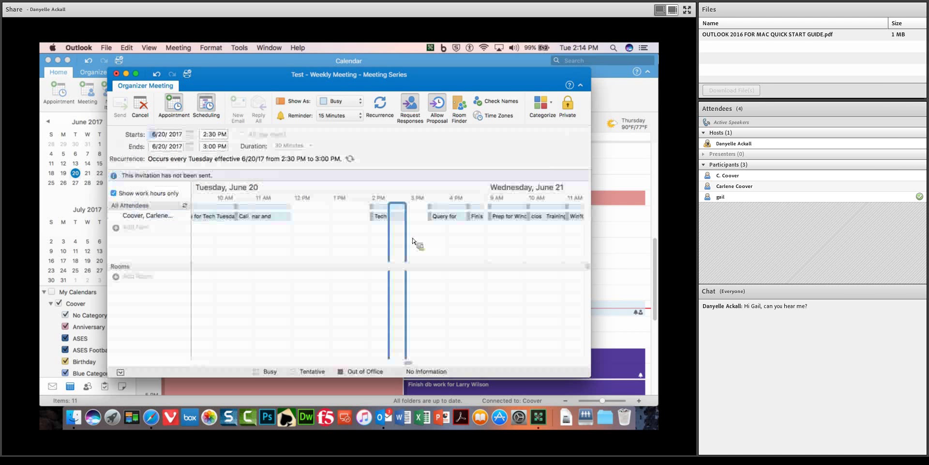
{"action": "left_click", "coordinate": [141, 232]}
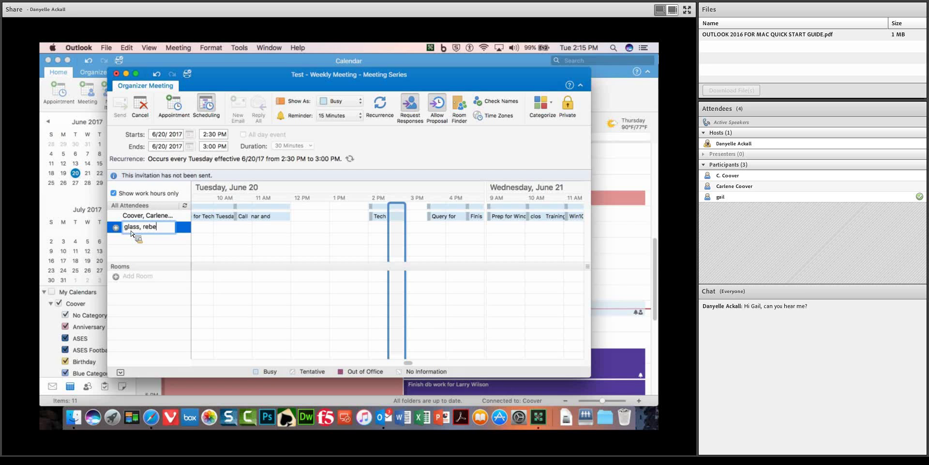
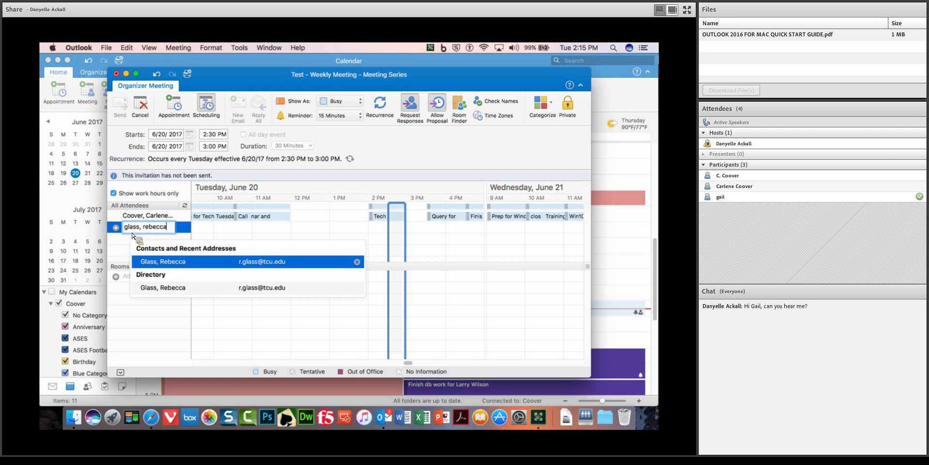
{"action": "left_click", "coordinate": [181, 292]}
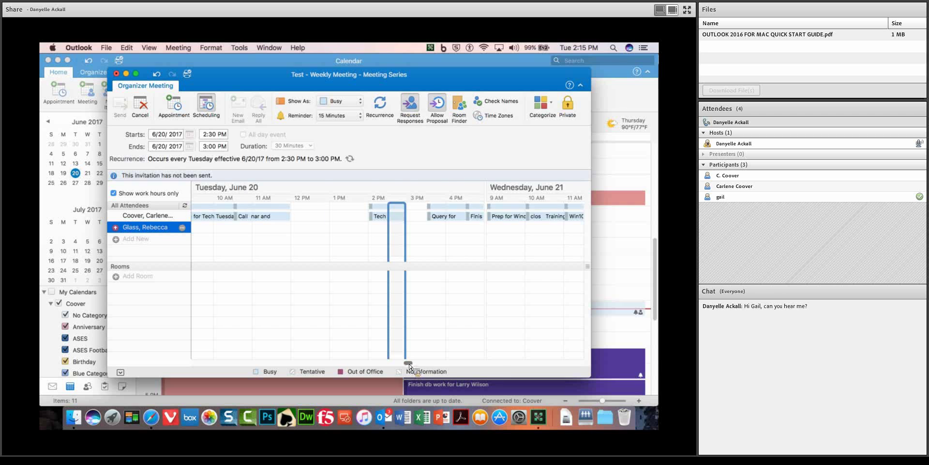
{"action": "mouse_move", "coordinate": [409, 364]}
{"action": "left_mouse_down"}
{"action": "mouse_move", "coordinate": [483, 369]}
{"action": "mouse_move", "coordinate": [418, 368]}
{"action": "left_mouse_up"}
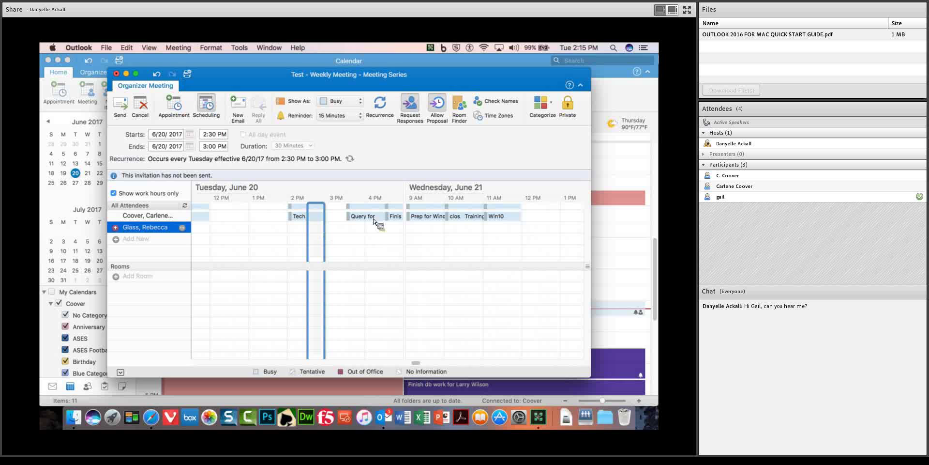
{"action": "mouse_move", "coordinate": [370, 223]}
Add a third attendee from the directory to the meeting.
{"action": "left_click", "coordinate": [142, 239]}
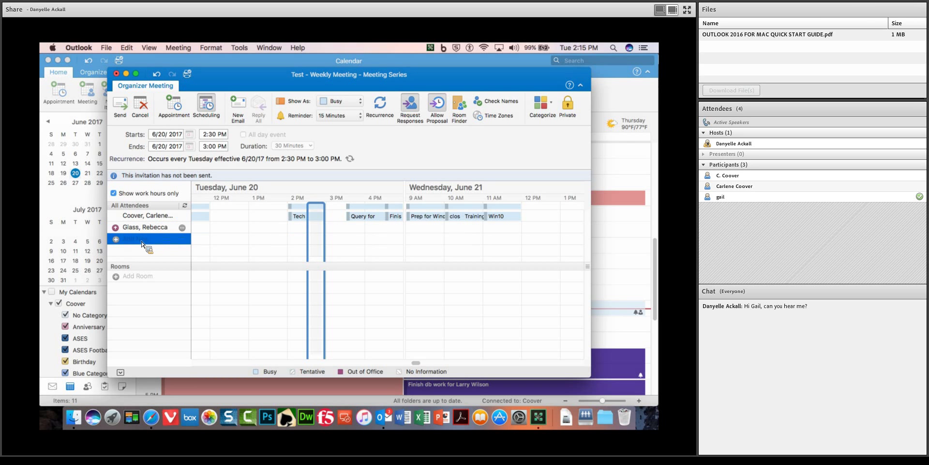
{"action": "left_click", "coordinate": [136, 242]}
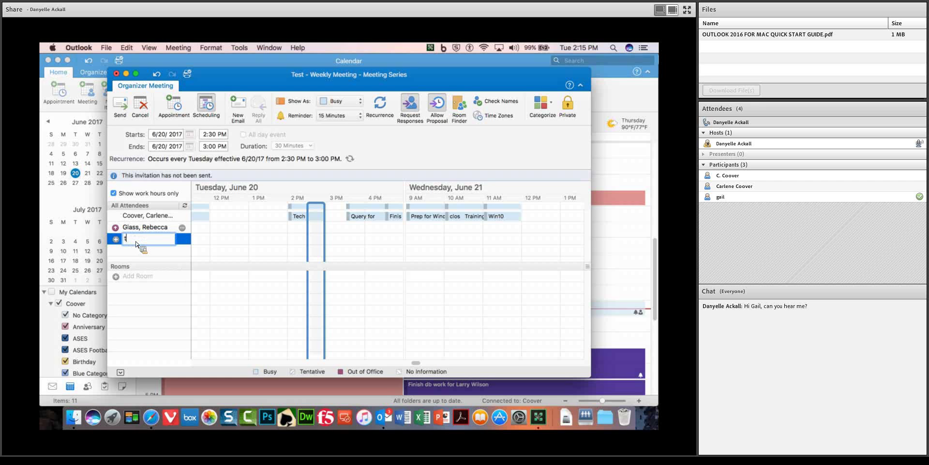
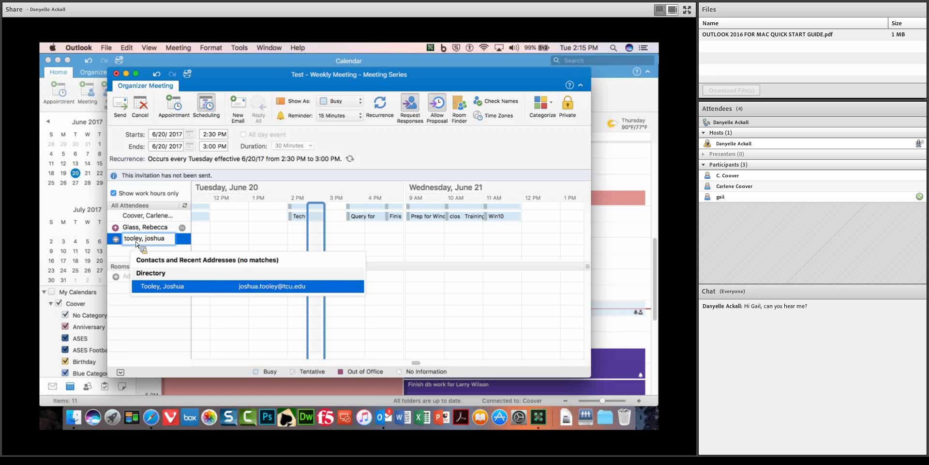
{"action": "left_click", "coordinate": [156, 286]}
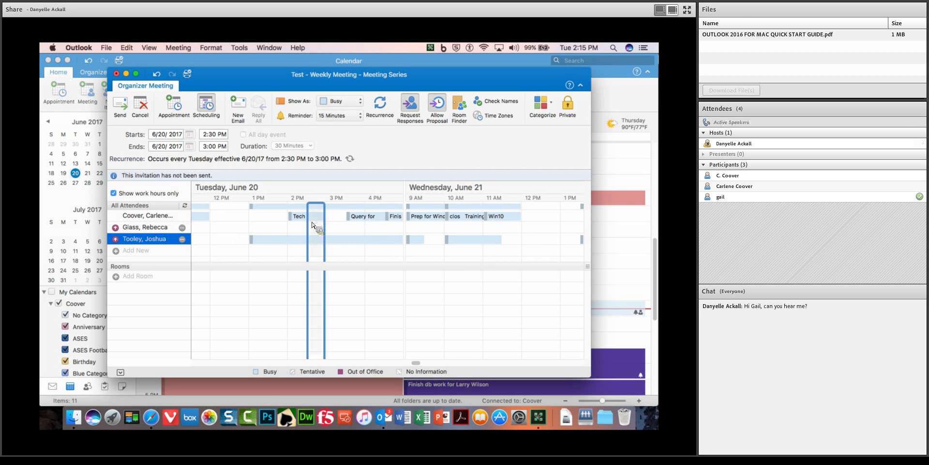
Move the meeting block to Wednesday, June 21, 2017, 1:00–1:30 PM.
{"action": "left_click_drag", "start_coordinate": [372, 231], "coordinate": [578, 233]}
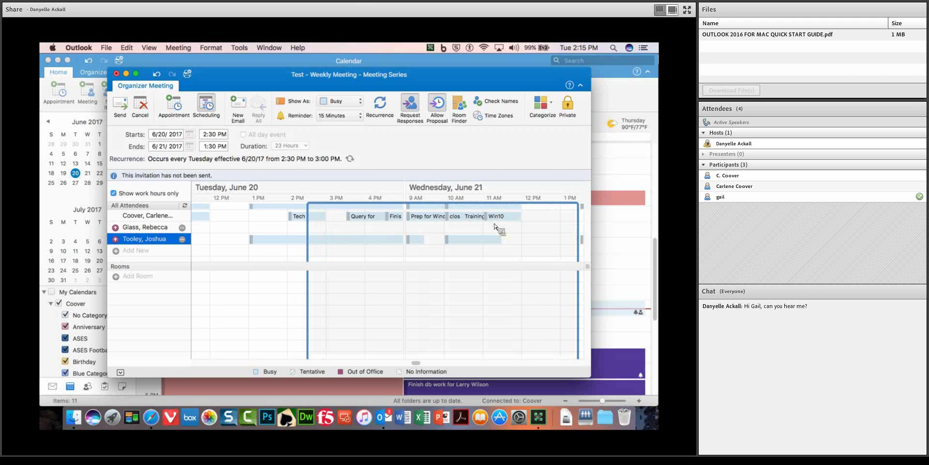
{"action": "left_click_drag", "start_coordinate": [342, 233], "coordinate": [563, 237]}
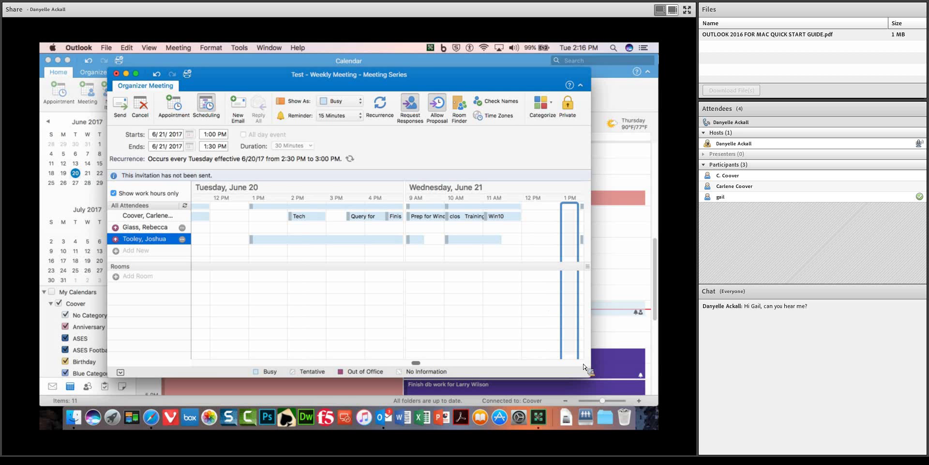
{"action": "left_click_drag", "start_coordinate": [416, 363], "coordinate": [422, 364]}
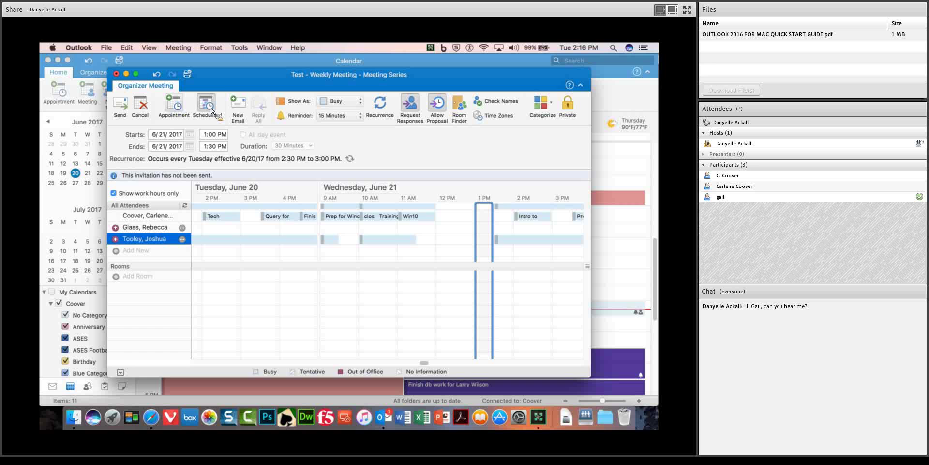
Remove the last invitee, send the meeting invitation, and dismiss the reminder.
{"action": "left_click", "coordinate": [175, 104]}
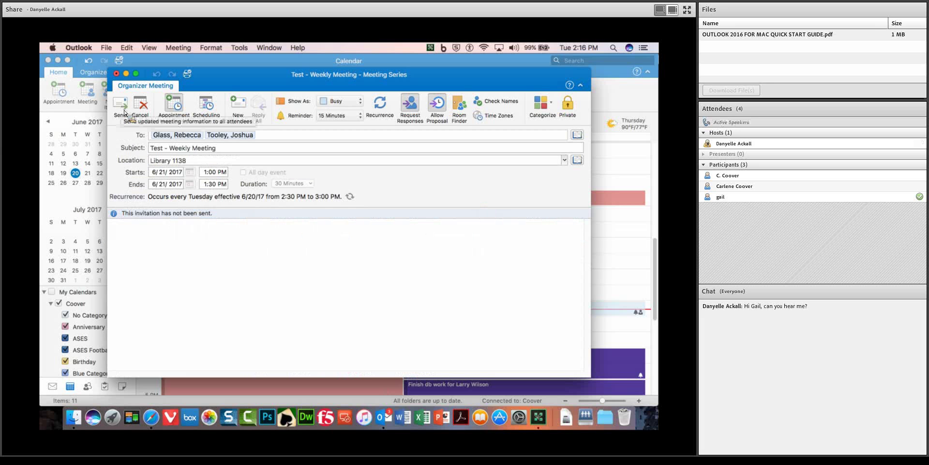
{"action": "left_click", "coordinate": [266, 136]}
{"action": "key", "text": "BackSpace"}
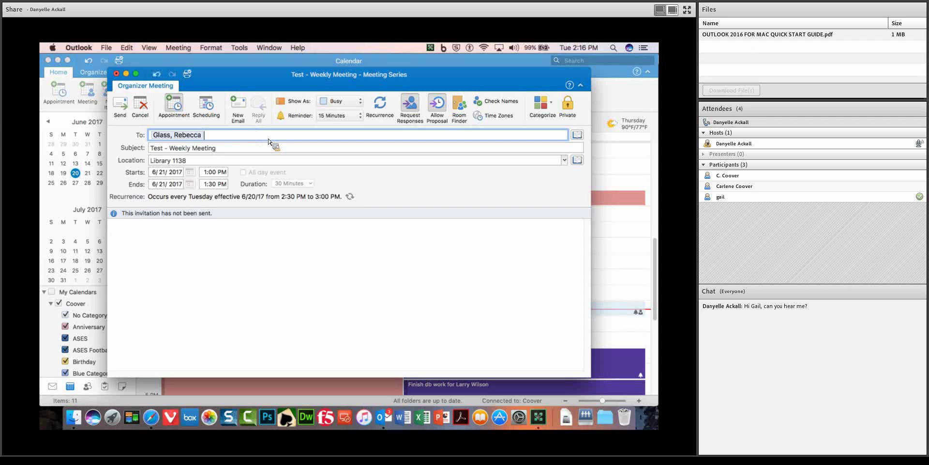
{"action": "left_click", "coordinate": [121, 104]}
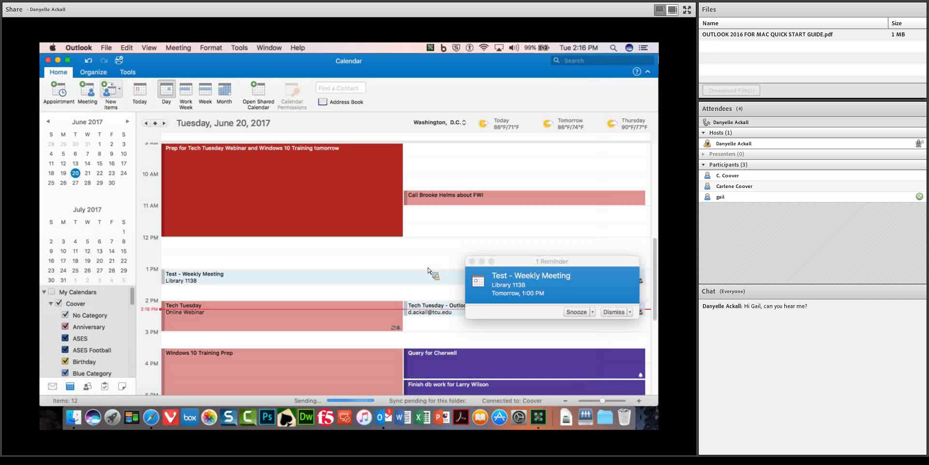
{"action": "left_click", "coordinate": [614, 311]}
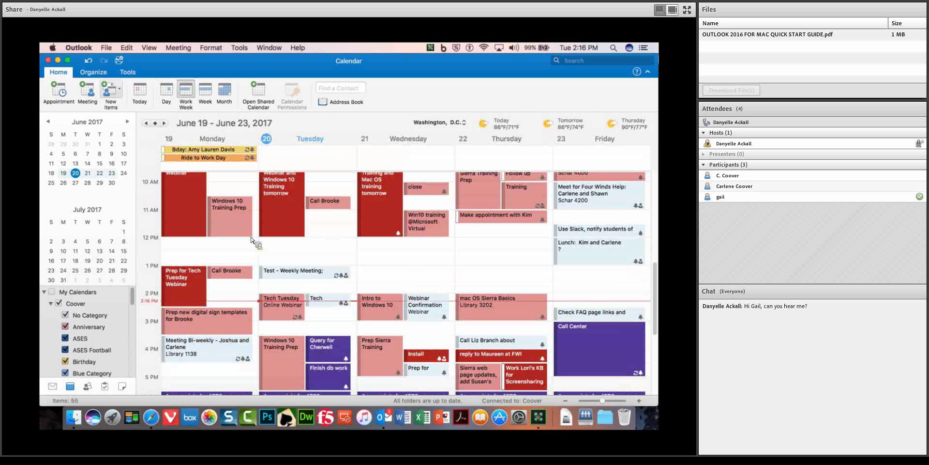
Browse the calendar through early July weeks and days, then return to Tuesday, June 20, 2017.
{"action": "left_click", "coordinate": [165, 124]}
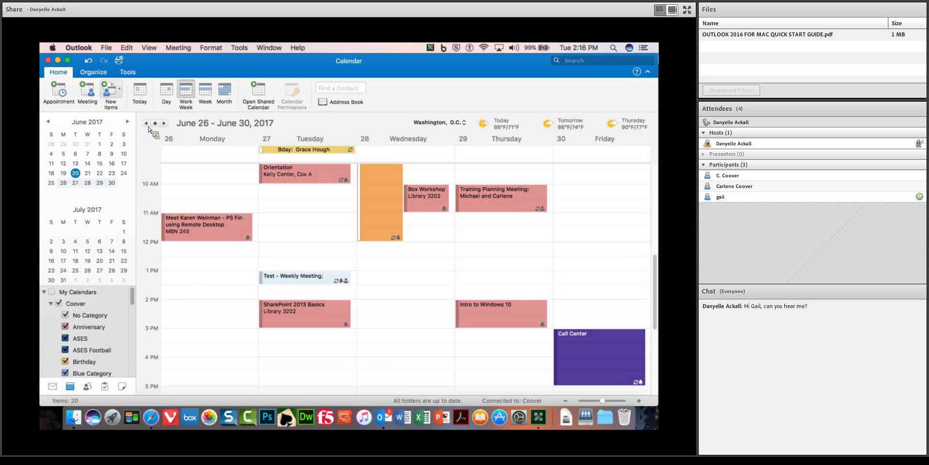
{"action": "left_click", "coordinate": [165, 124]}
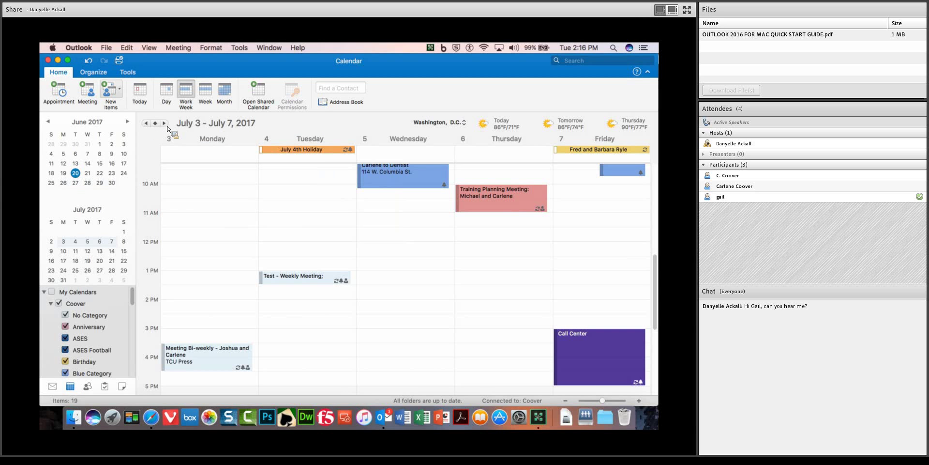
{"action": "left_click", "coordinate": [165, 124]}
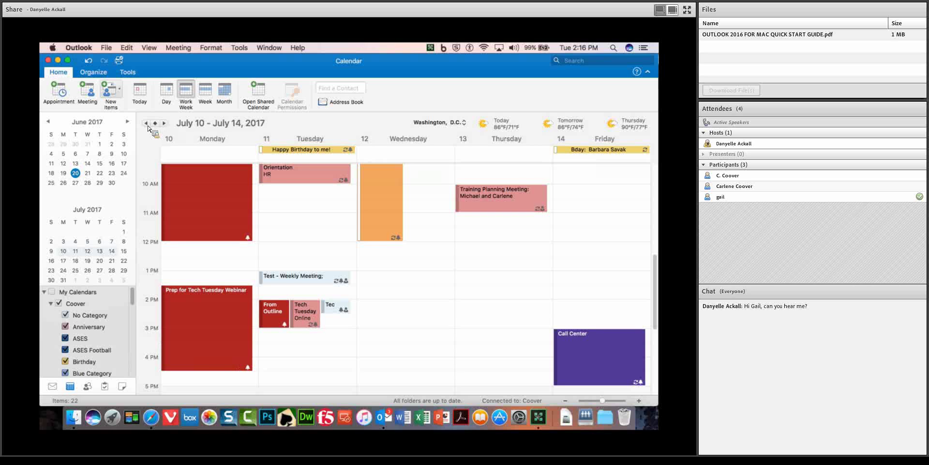
{"action": "left_click", "coordinate": [146, 123]}
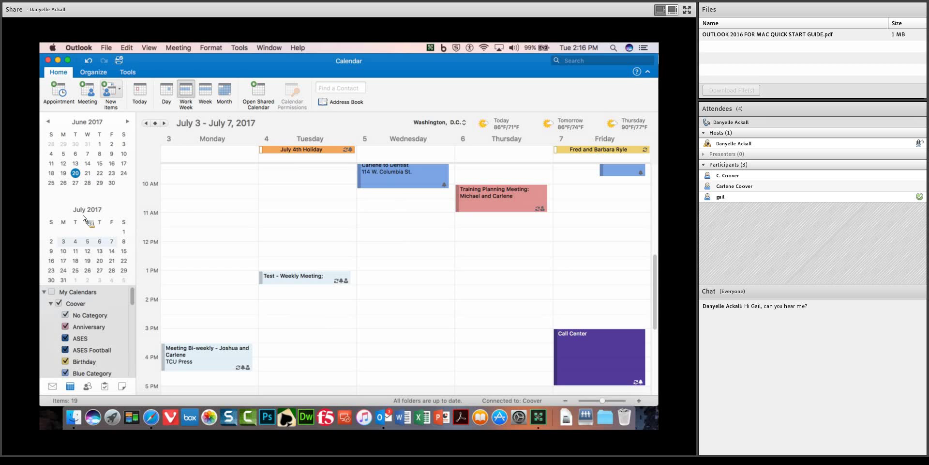
{"action": "left_click_drag", "start_coordinate": [88, 289], "coordinate": [89, 203]}
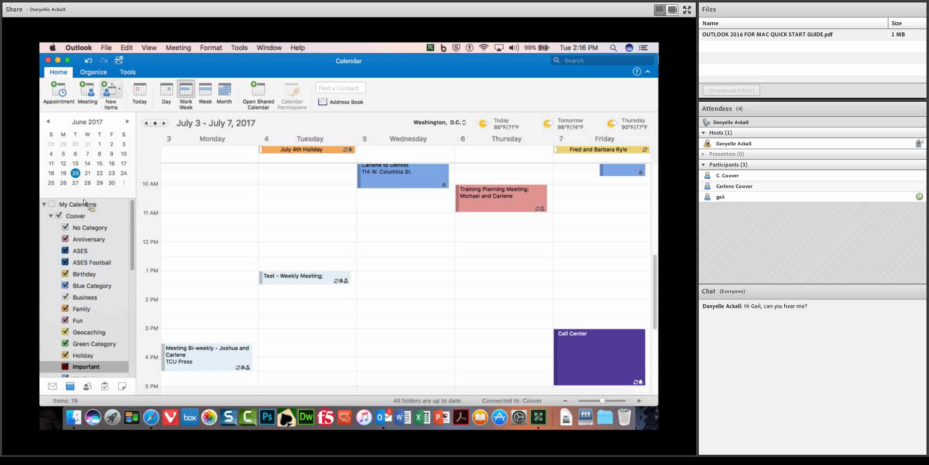
{"action": "left_click_drag", "start_coordinate": [87, 203], "coordinate": [92, 300]}
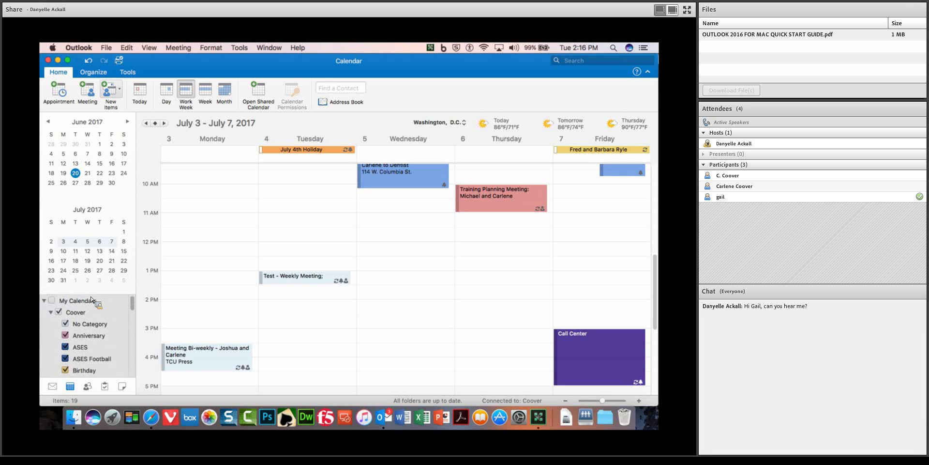
{"action": "left_click", "coordinate": [74, 253]}
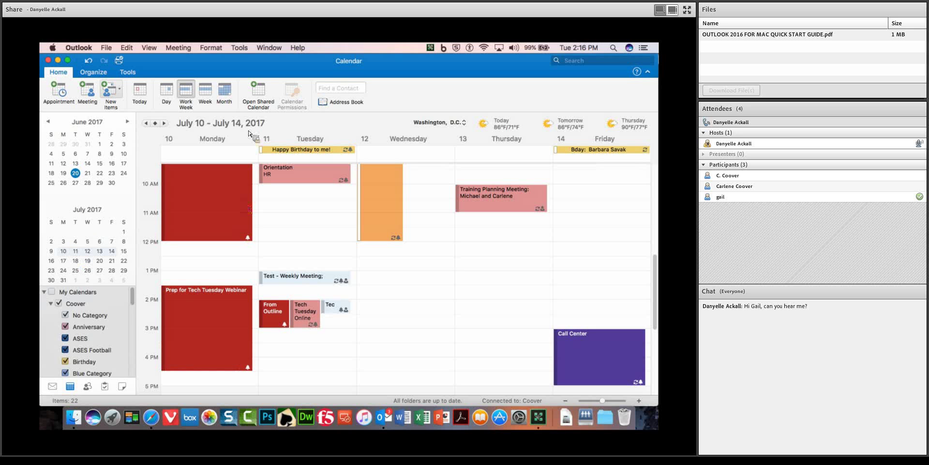
{"action": "left_click", "coordinate": [166, 92]}
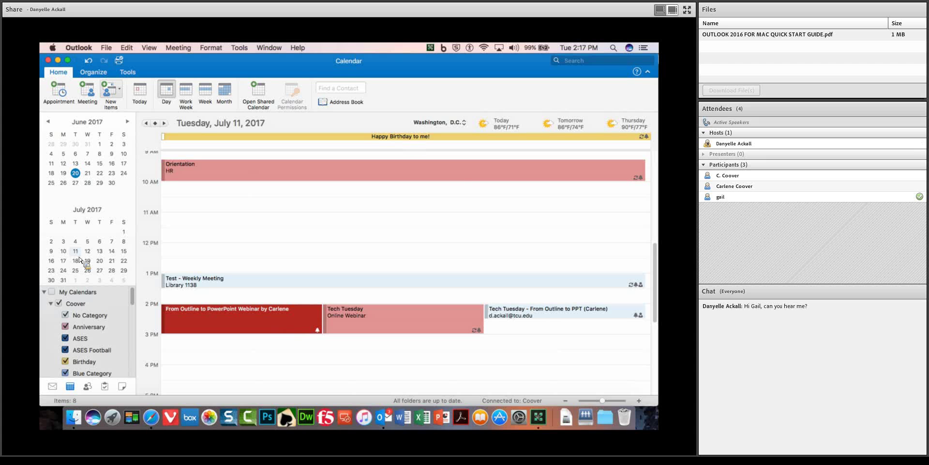
{"action": "left_click", "coordinate": [75, 241]}
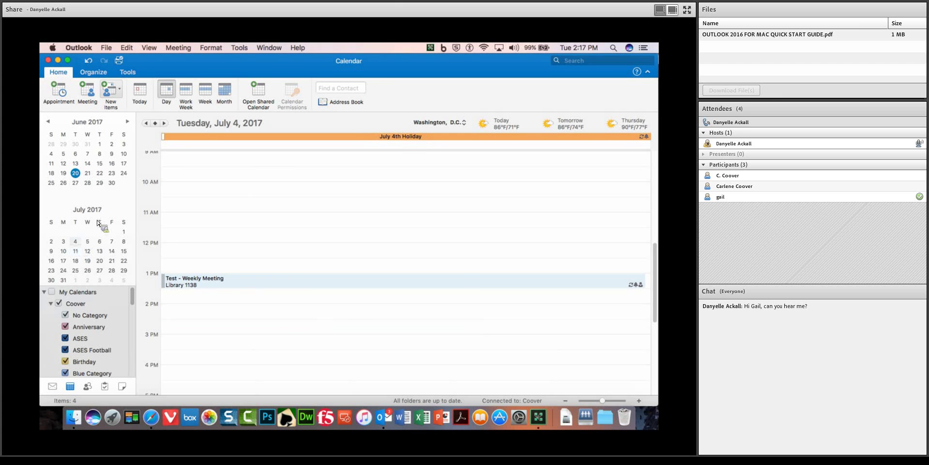
{"action": "left_click", "coordinate": [100, 184]}
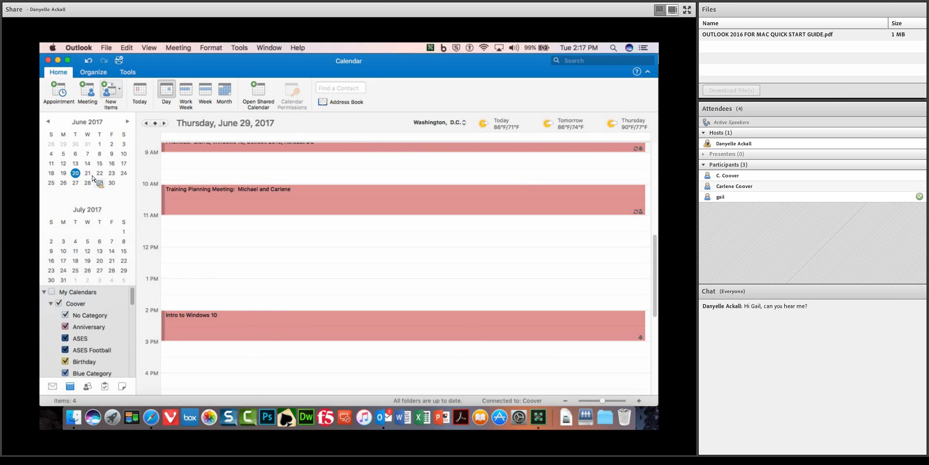
{"action": "left_click", "coordinate": [75, 173]}
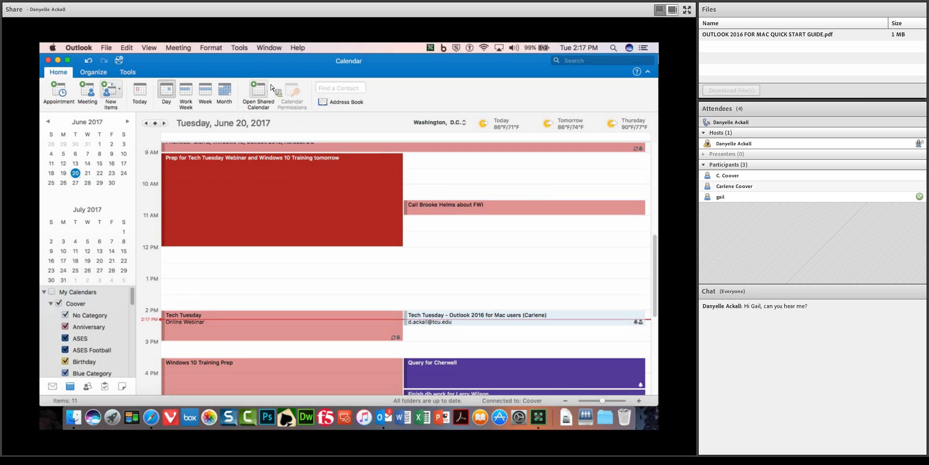
{"action": "left_click", "coordinate": [90, 390]}
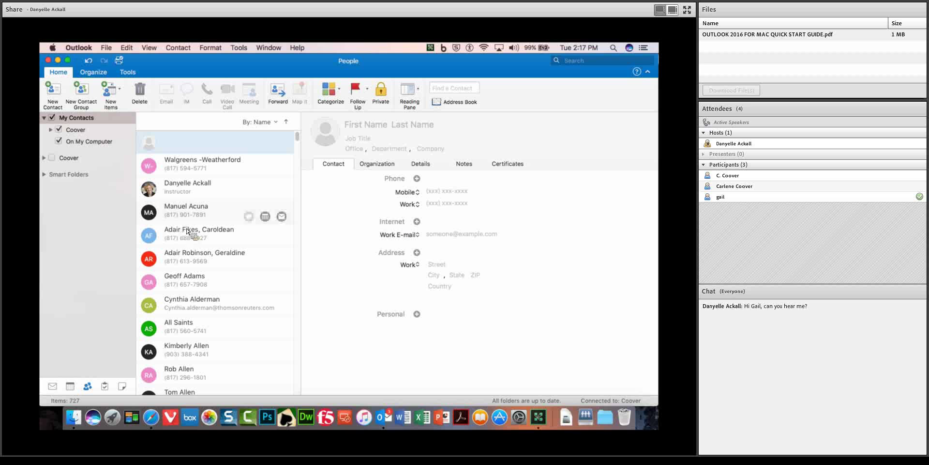
Look over two contacts' details, then create a new empty 'Untitled Group' contact group.
{"action": "left_click", "coordinate": [214, 278]}
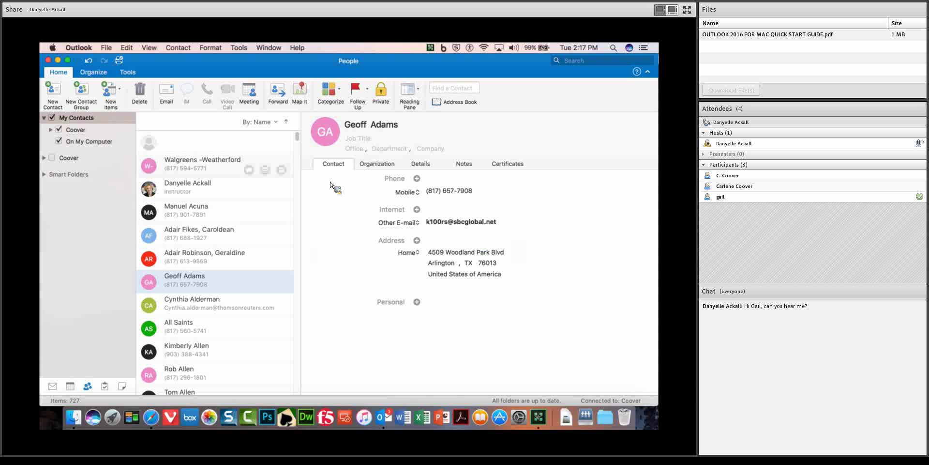
{"action": "left_click", "coordinate": [225, 167]}
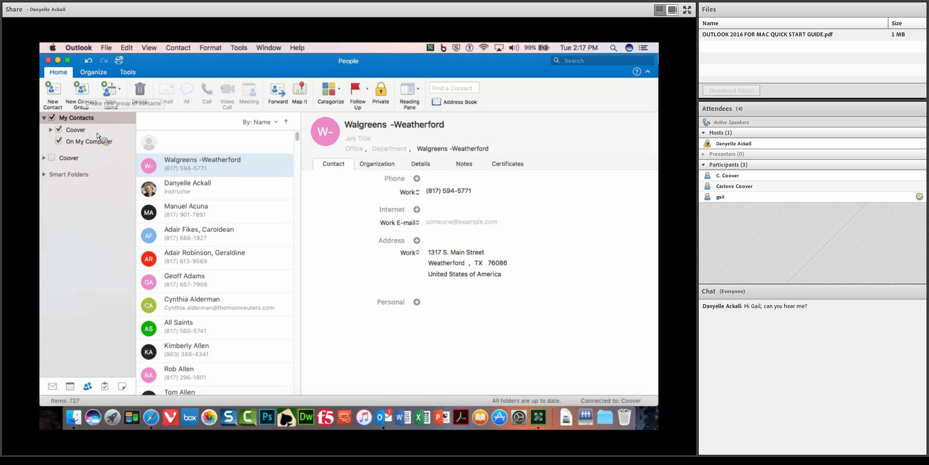
{"action": "left_click", "coordinate": [81, 92]}
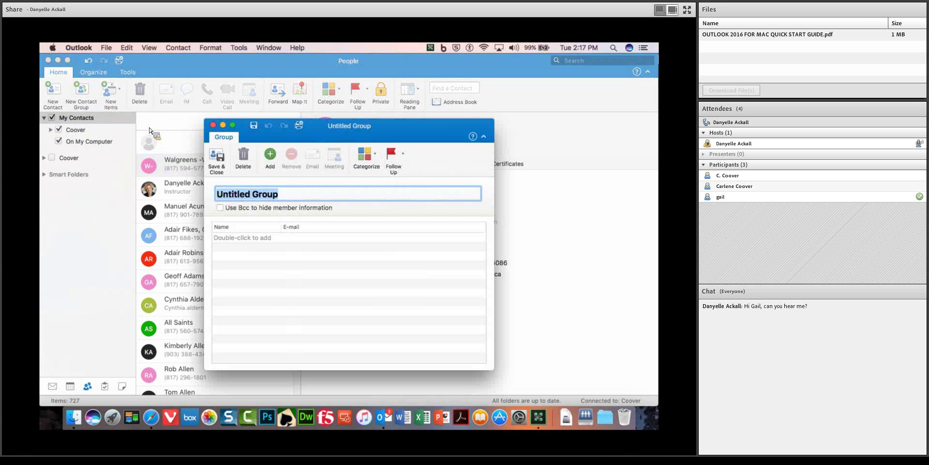
Name the contact group 'Test Group', add one suggested contact as a member, and save it.
{"action": "type", "text": "Tes"}
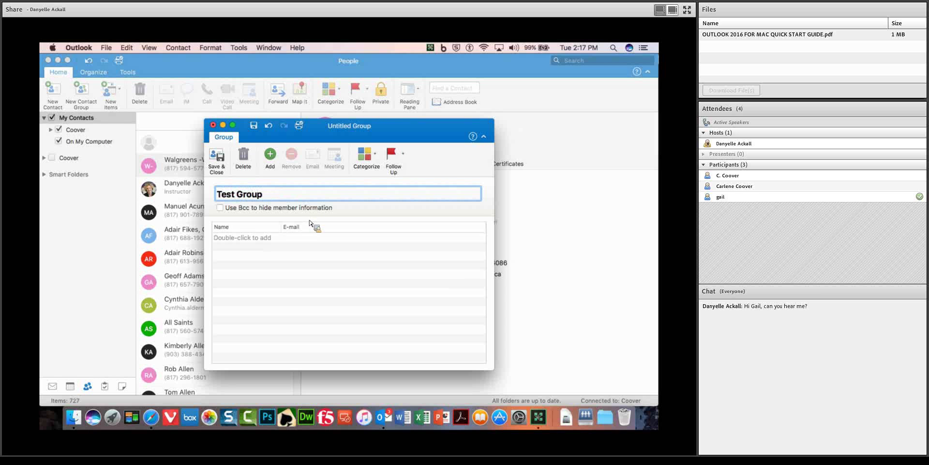
{"action": "left_click", "coordinate": [274, 161]}
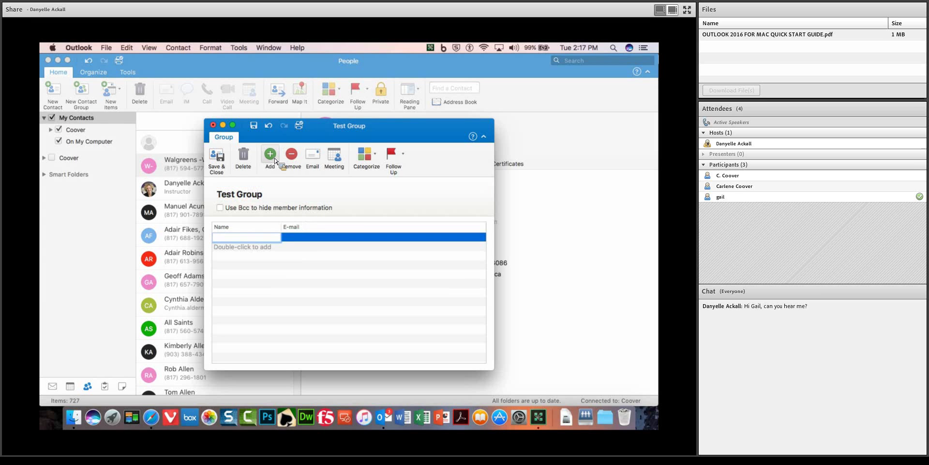
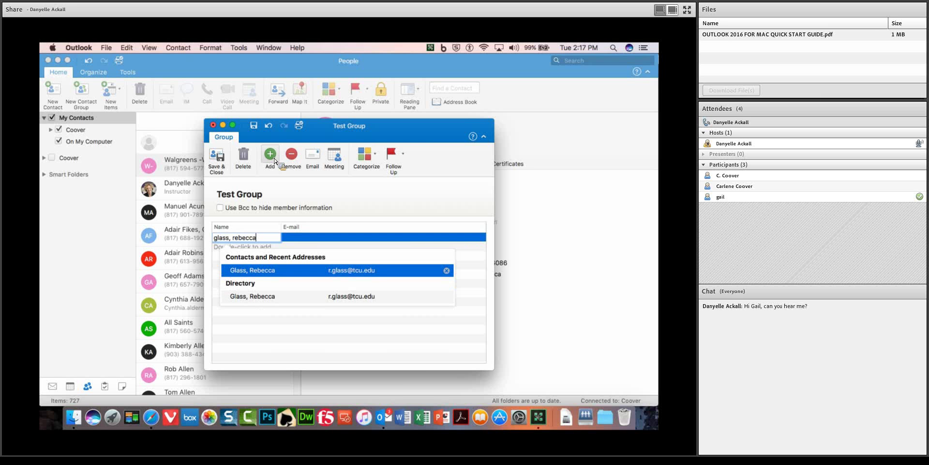
{"action": "key", "text": "Return"}
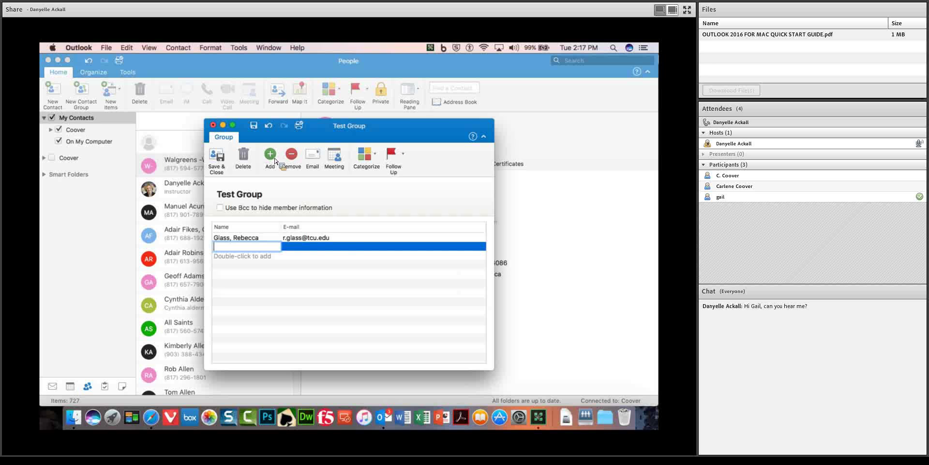
{"action": "left_click", "coordinate": [349, 239]}
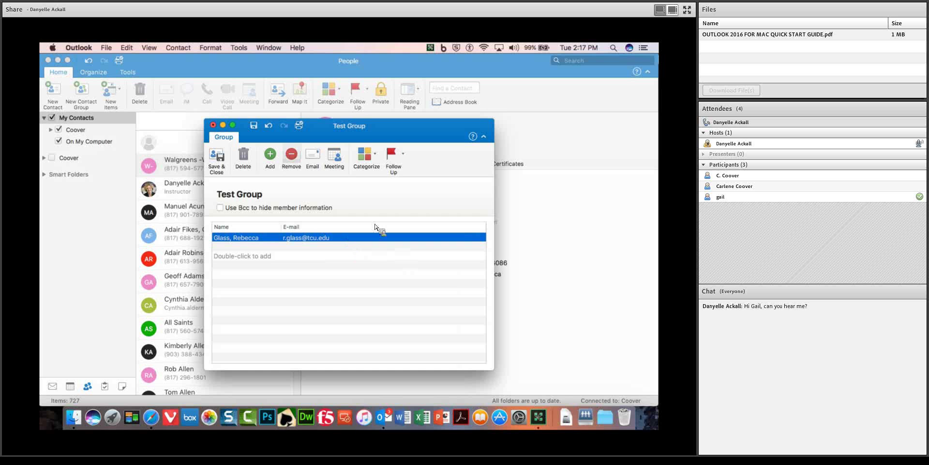
{"action": "left_click", "coordinate": [216, 160]}
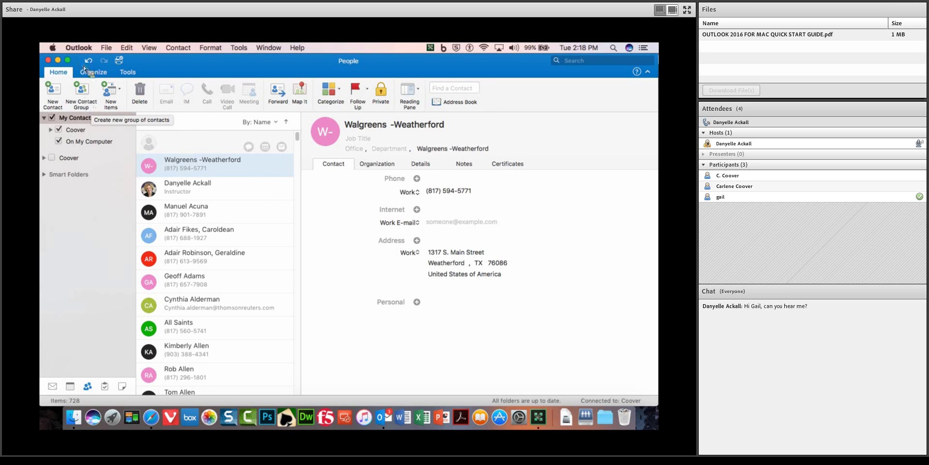
In General preferences, enable then disable Hide On My Computer folders, and close Preferences.
{"action": "left_click", "coordinate": [83, 48]}
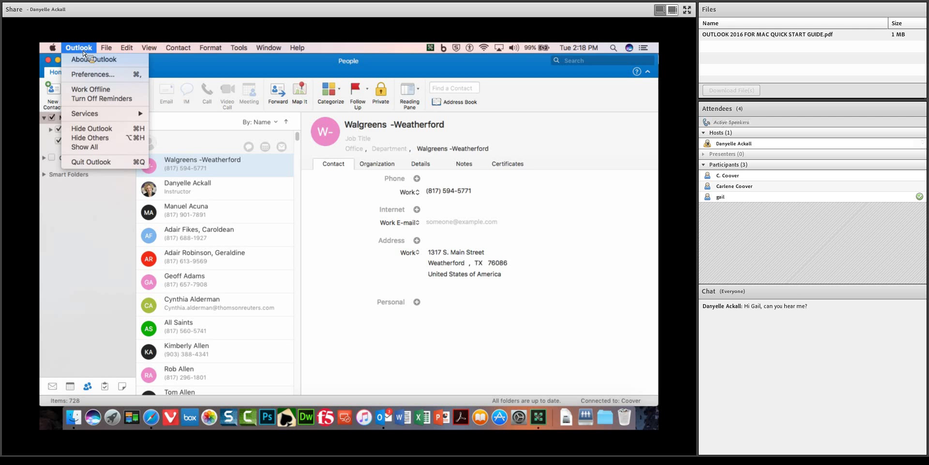
{"action": "left_click", "coordinate": [94, 75]}
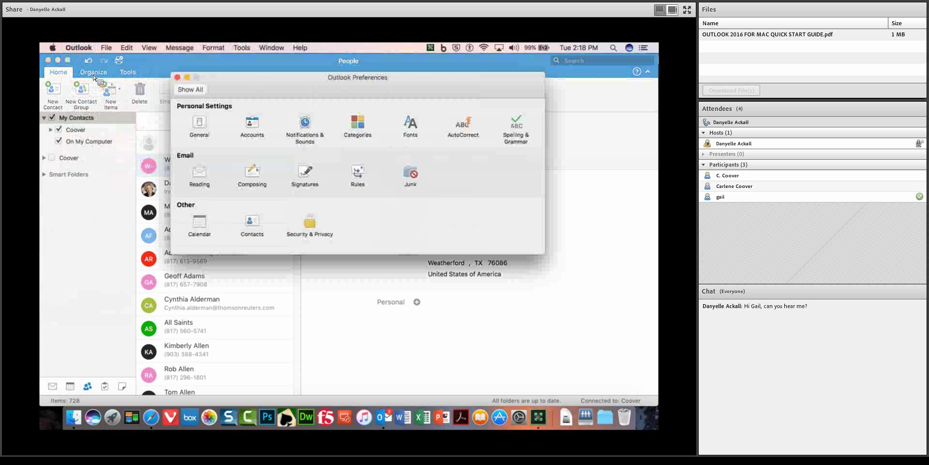
{"action": "left_click", "coordinate": [206, 130]}
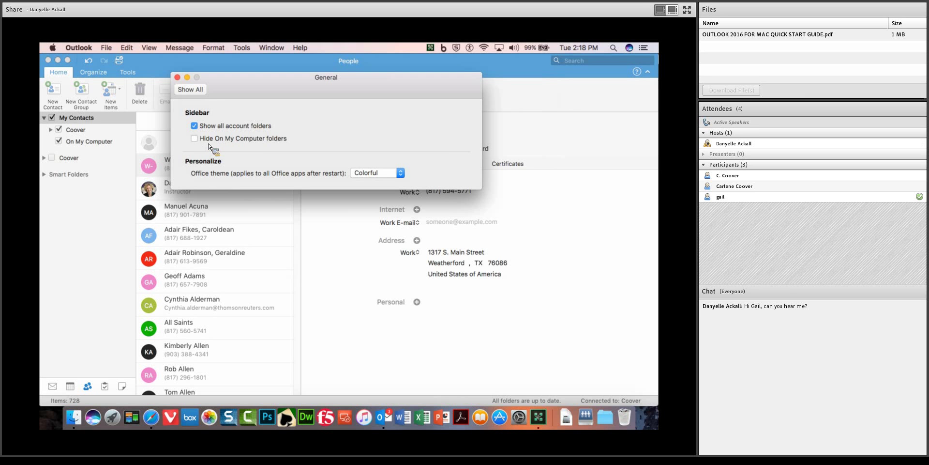
{"action": "left_click", "coordinate": [276, 141]}
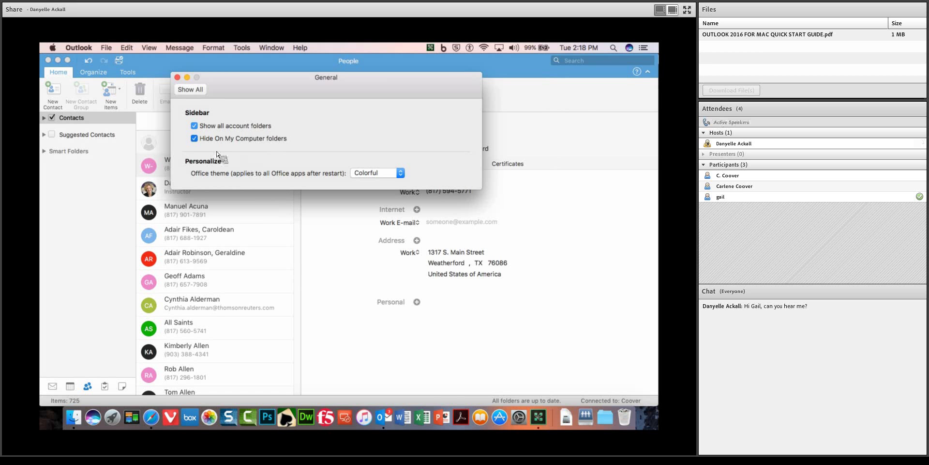
{"action": "left_click", "coordinate": [196, 140]}
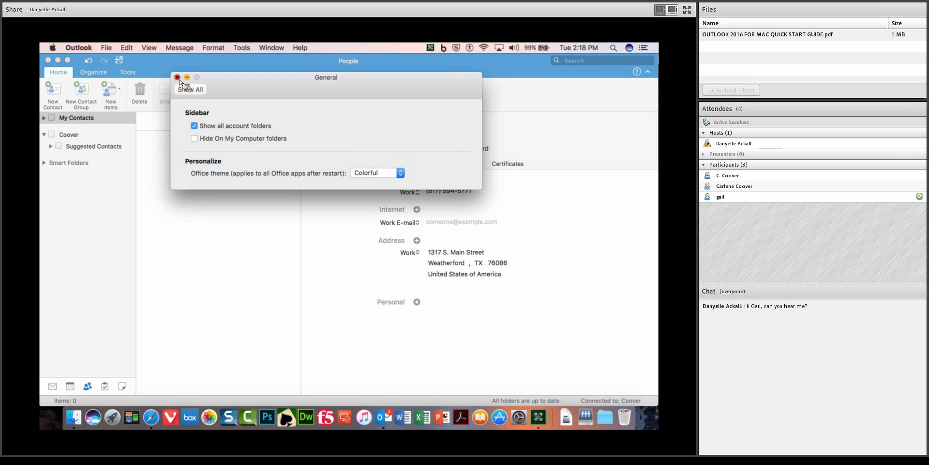
{"action": "left_click", "coordinate": [177, 77]}
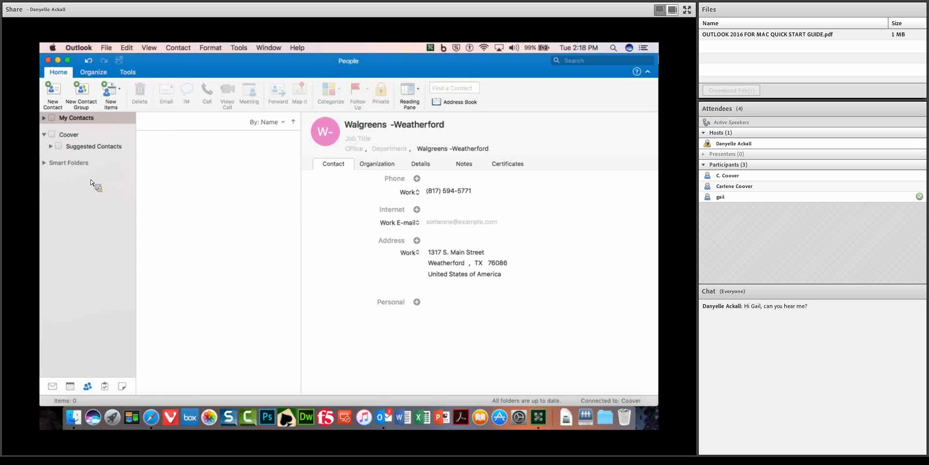
Collapse and re-expand the ribbon, then reopen Outlook Preferences.
{"action": "left_click", "coordinate": [65, 73]}
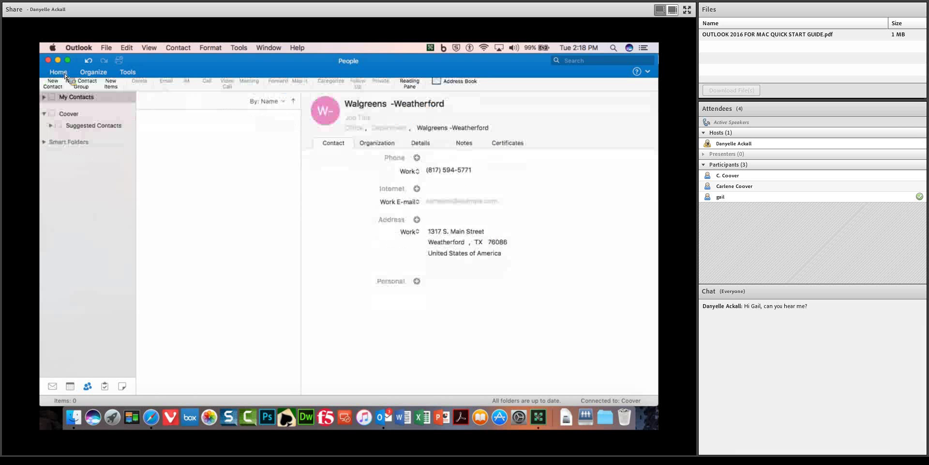
{"action": "left_click", "coordinate": [74, 75]}
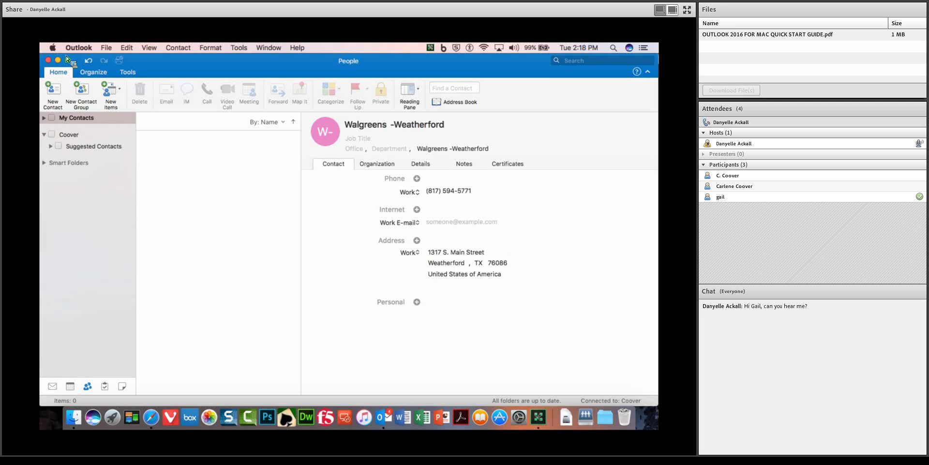
{"action": "left_click", "coordinate": [78, 48]}
{"action": "left_click", "coordinate": [83, 70]}
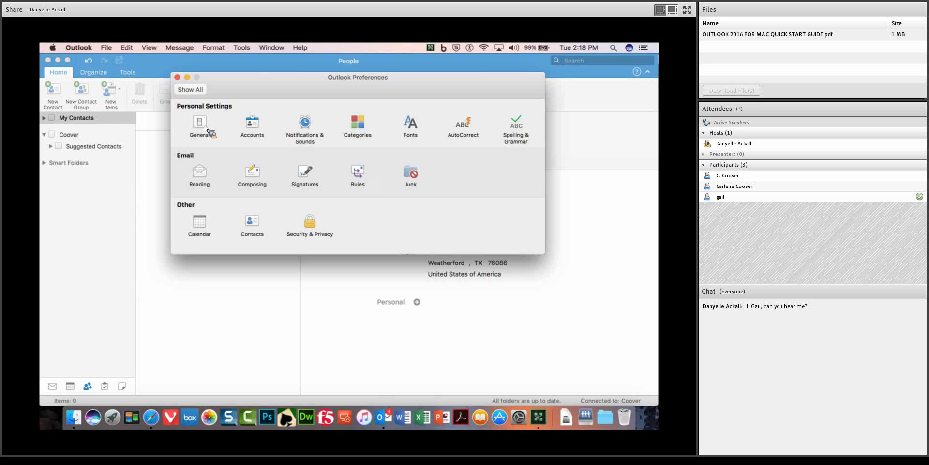
Review the Notifications & Sounds and Signatures preferences, then close the Preferences window.
{"action": "left_click", "coordinate": [308, 128]}
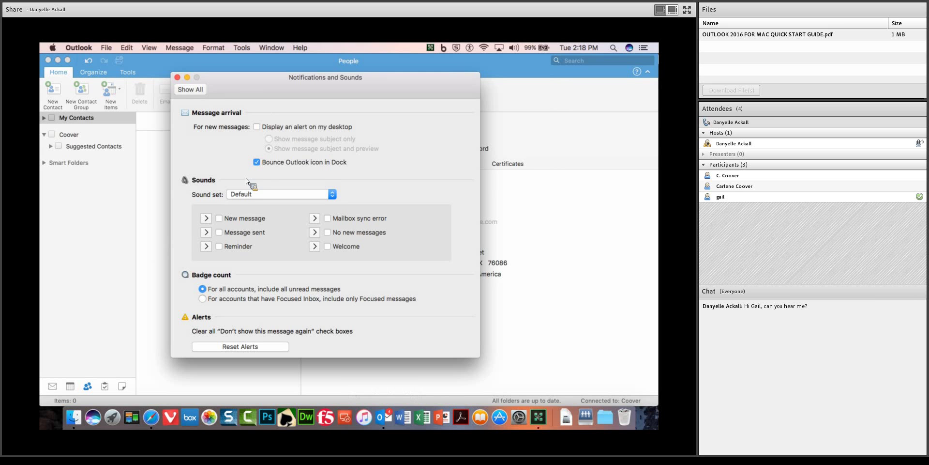
{"action": "left_click", "coordinate": [190, 91]}
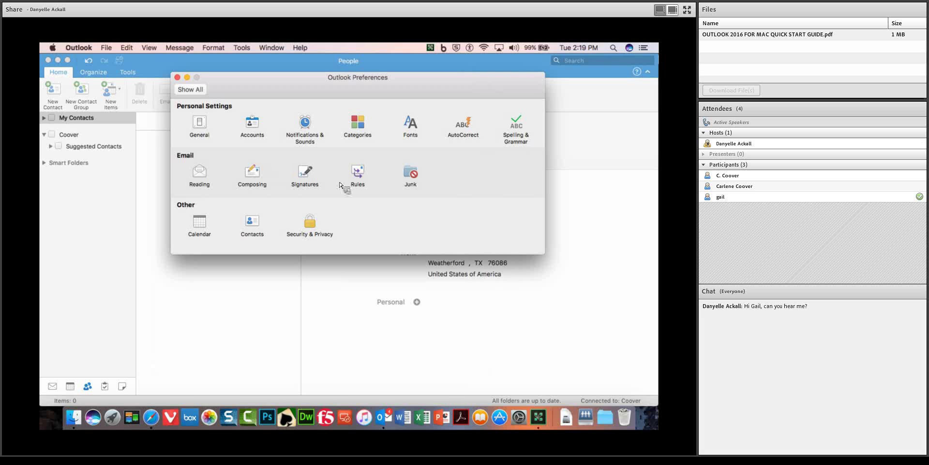
{"action": "left_click", "coordinate": [312, 180]}
{"action": "left_click", "coordinate": [227, 146]}
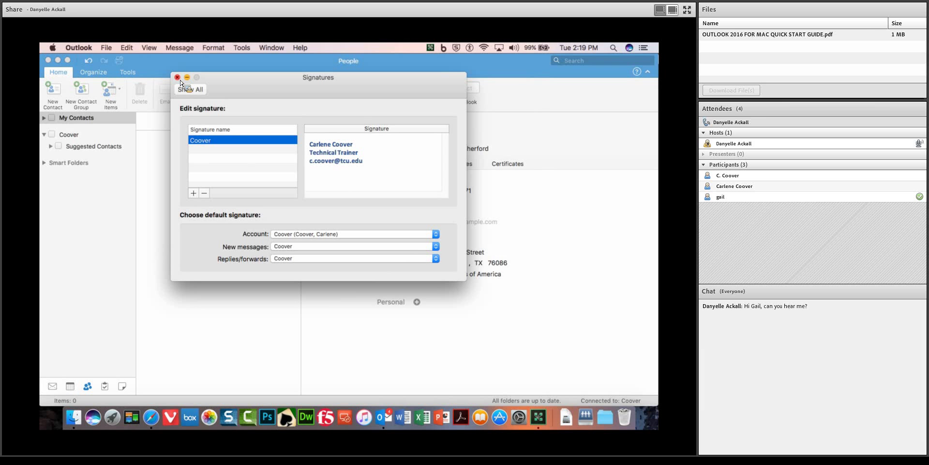
{"action": "left_click", "coordinate": [188, 90]}
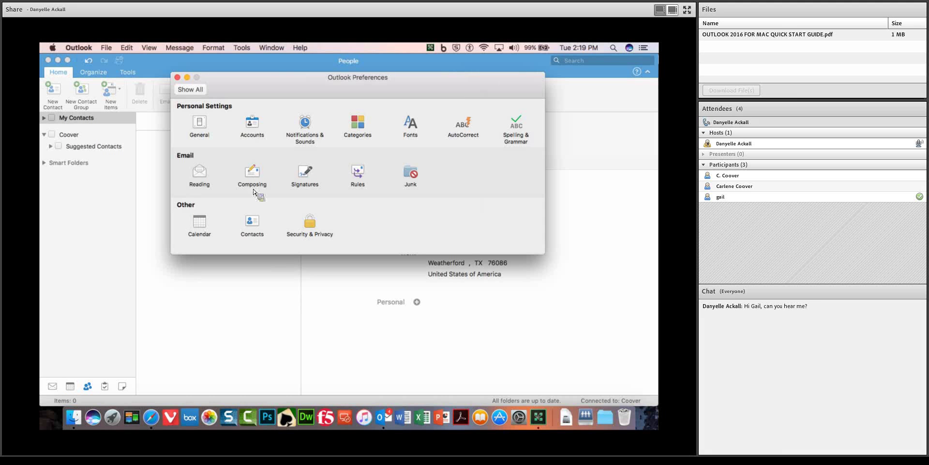
{"action": "left_click", "coordinate": [178, 77]}
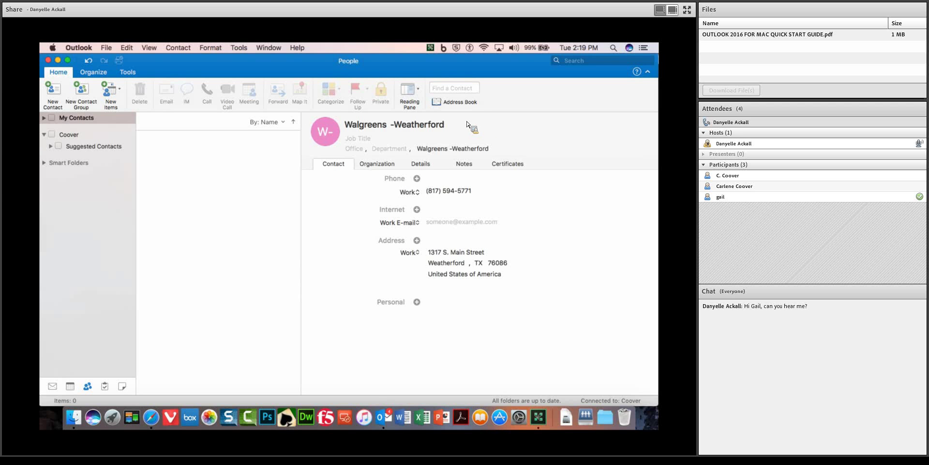
Show the account's contacts folder, then switch from People to the Mail inbox.
{"action": "left_click", "coordinate": [72, 138]}
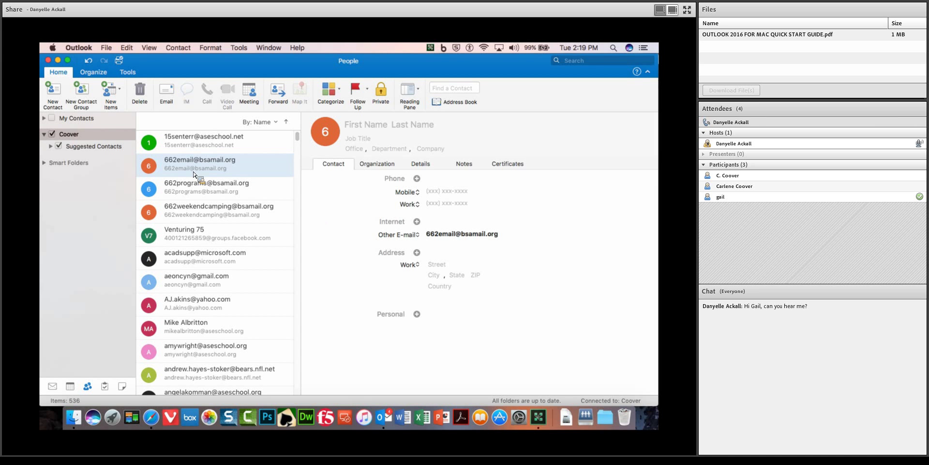
{"action": "left_click", "coordinate": [55, 387]}
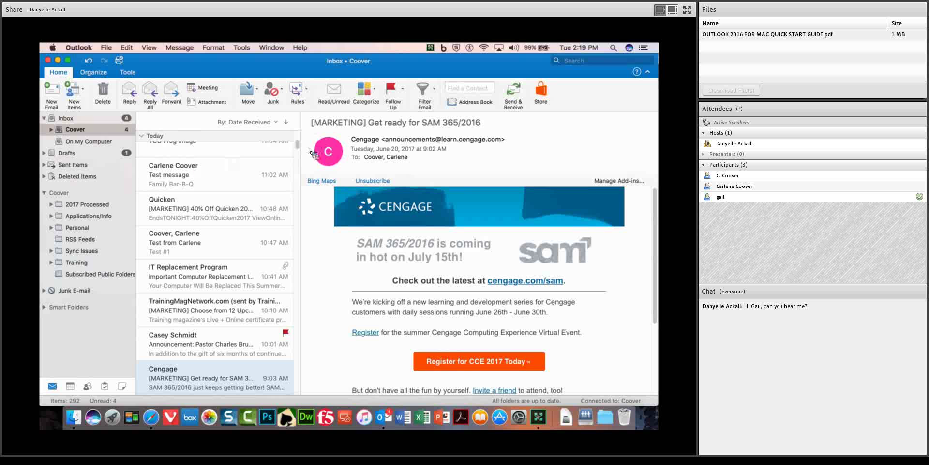
Scroll the inbox message list to the top and switch to the Adobe Connect meeting.
{"action": "scroll", "coordinate": [297, 144], "scroll_direction": "up", "scroll_amount": 3}
{"action": "scroll", "coordinate": [297, 148], "scroll_direction": "up", "scroll_amount": 5}
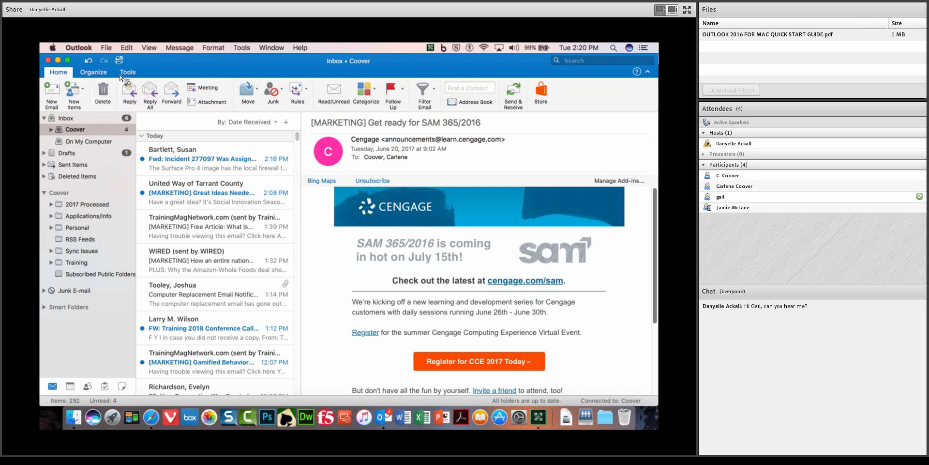
{"action": "key", "text": "super+Tab"}
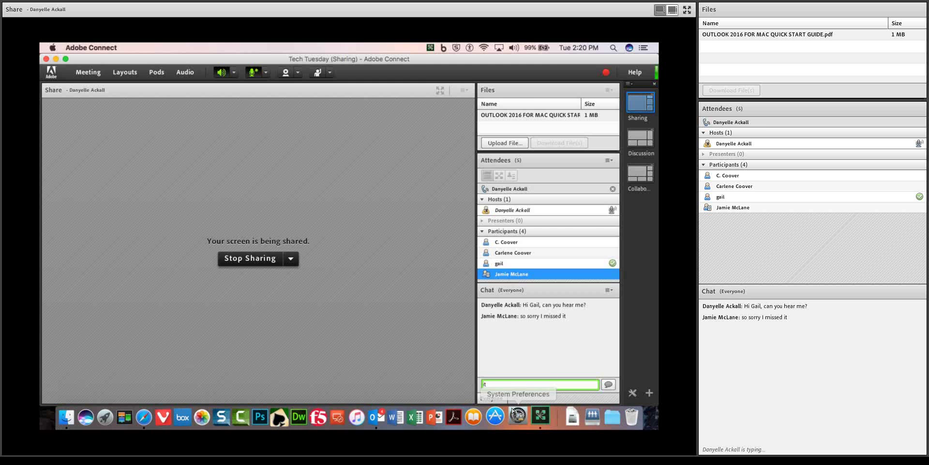
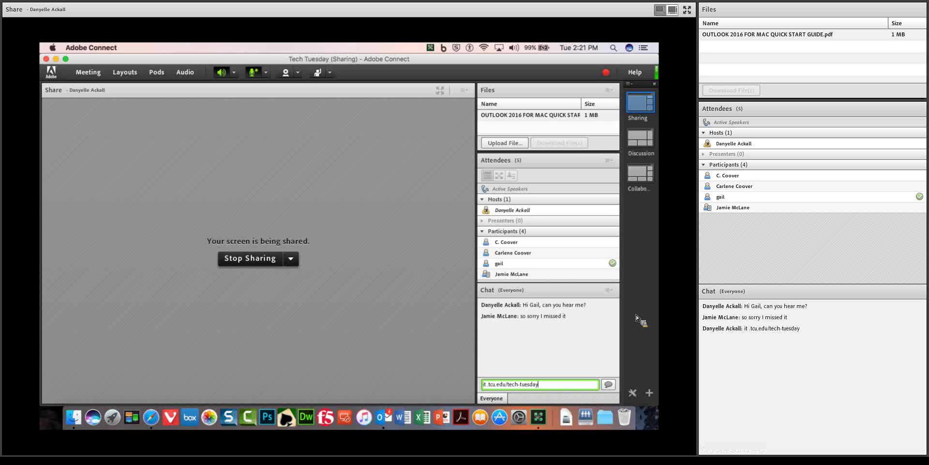
Send the tech-tuesday link in the Chat pod and select a participant in Attendees.
{"action": "key", "text": "Return"}
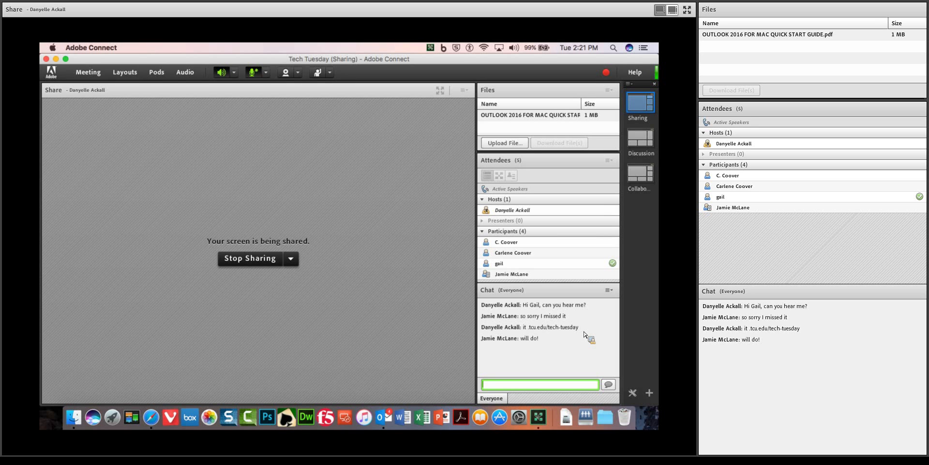
{"action": "left_click", "coordinate": [595, 275]}
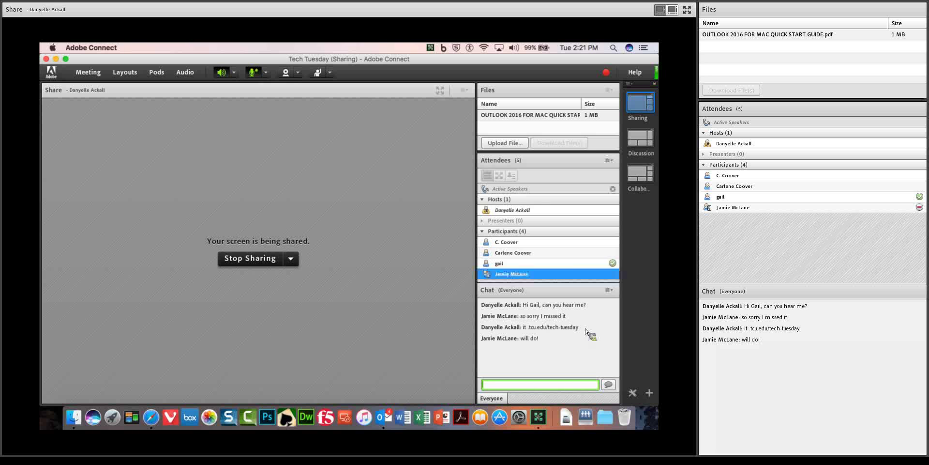